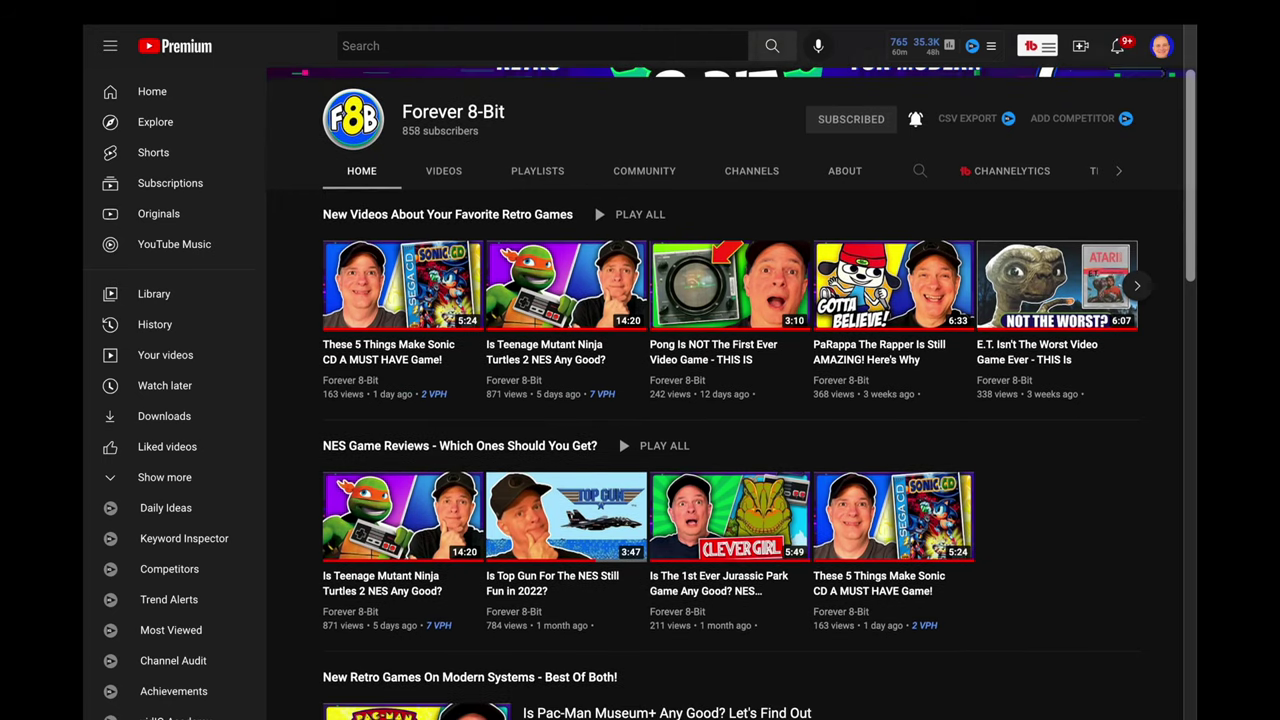
Download hakchi2-ce-3.9.3-installer.exe from the Assets of the v3.9.3 GitHub release.
scroll(744, 400, "down", 2)
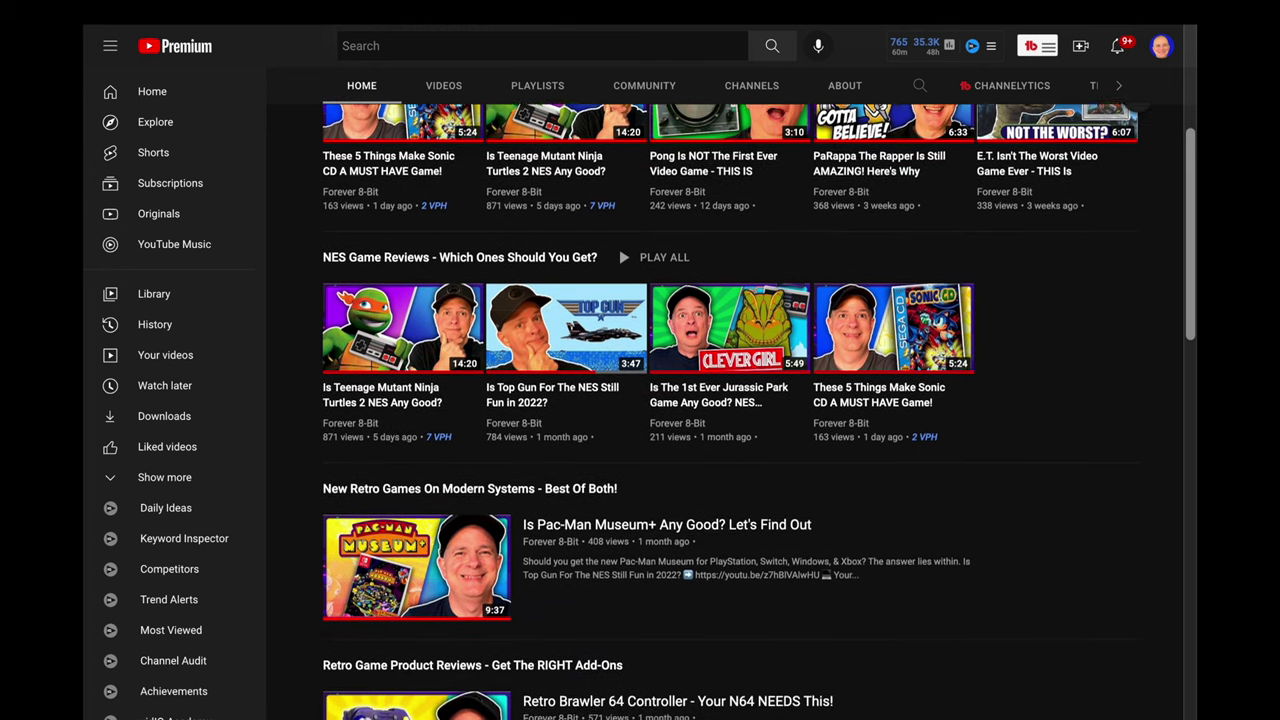
scroll(744, 400, "down", 2)
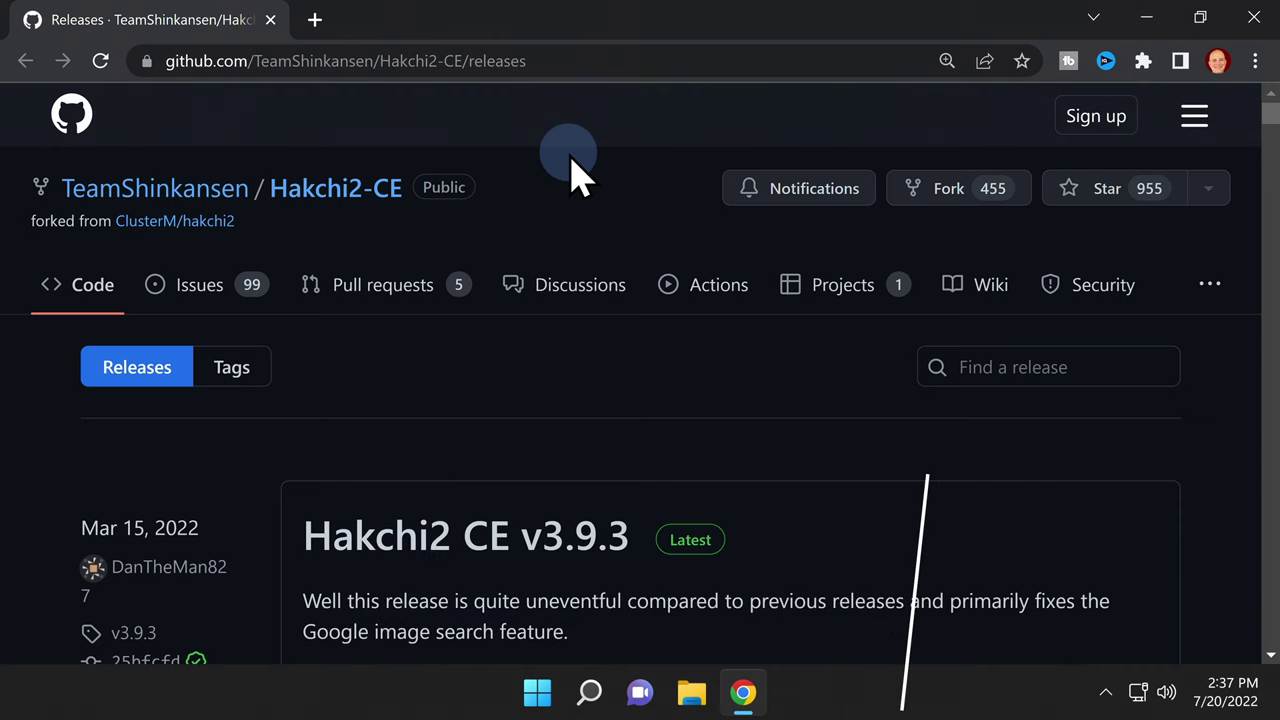
scroll(570, 170, "down", 7)
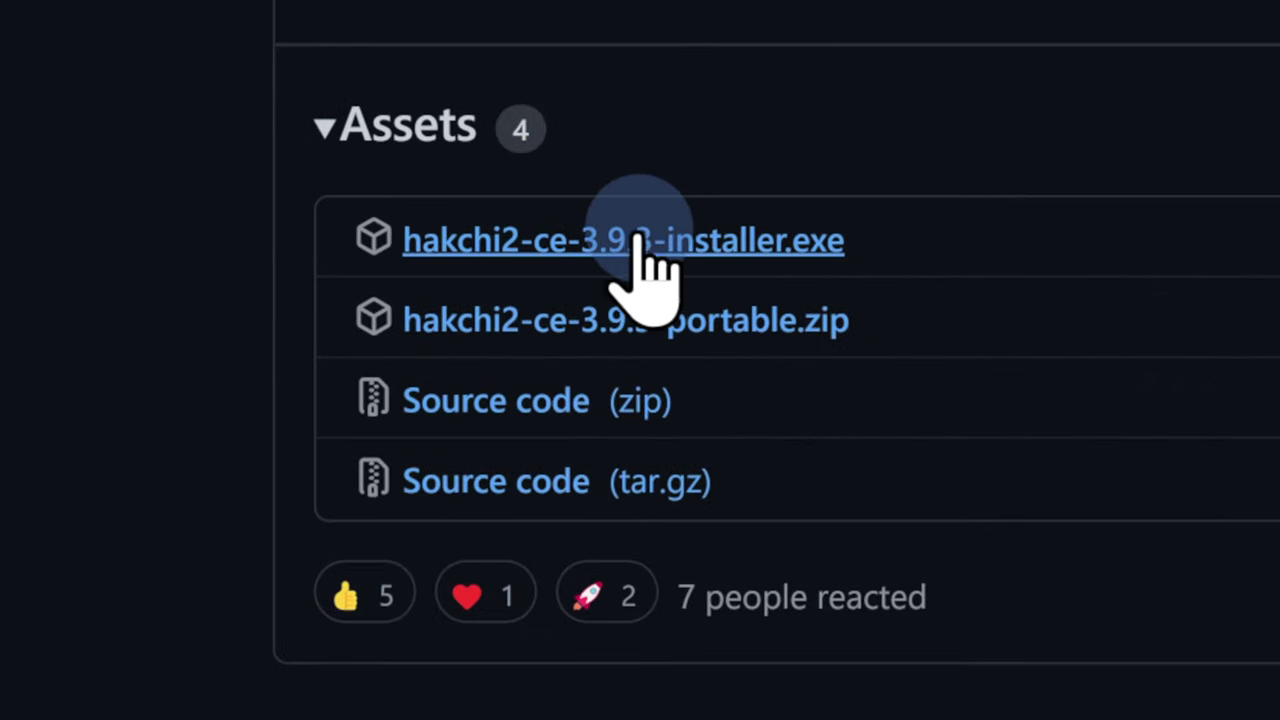
left_click(636, 245)
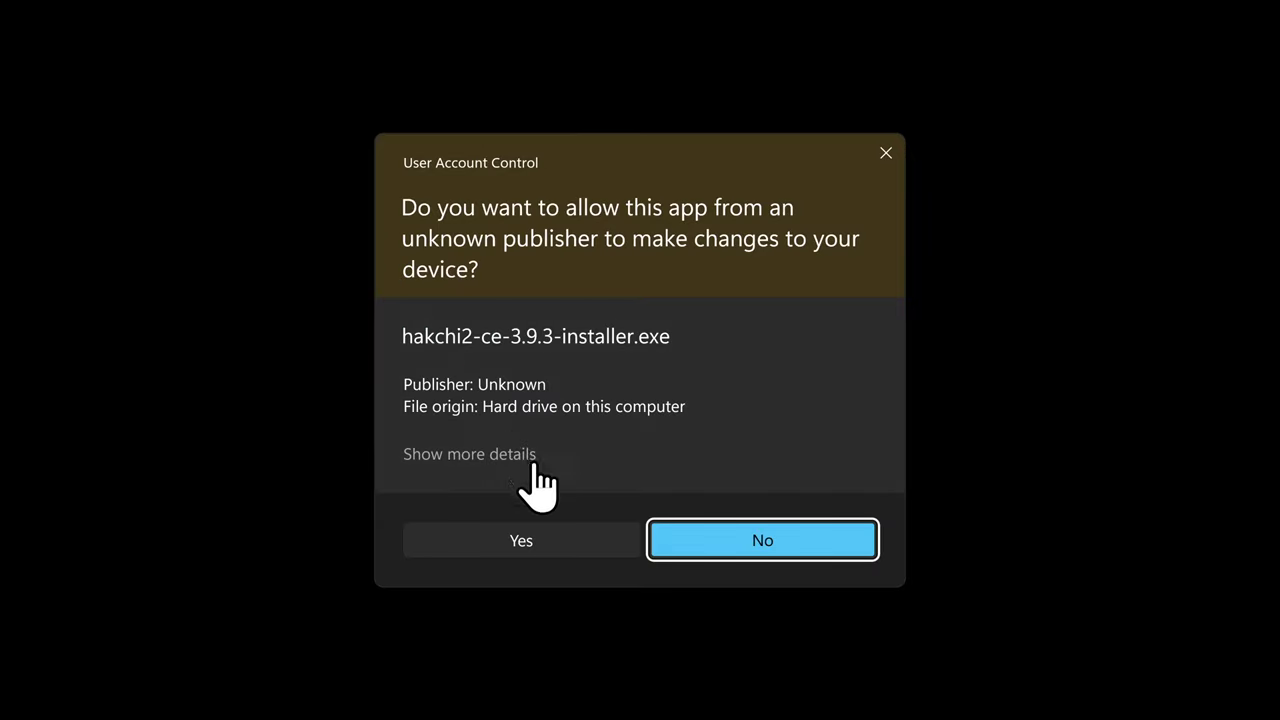
Approve the UAC prompt and install Hakchi2 CE 3.9.3 with default components and folder.
left_click(547, 537)
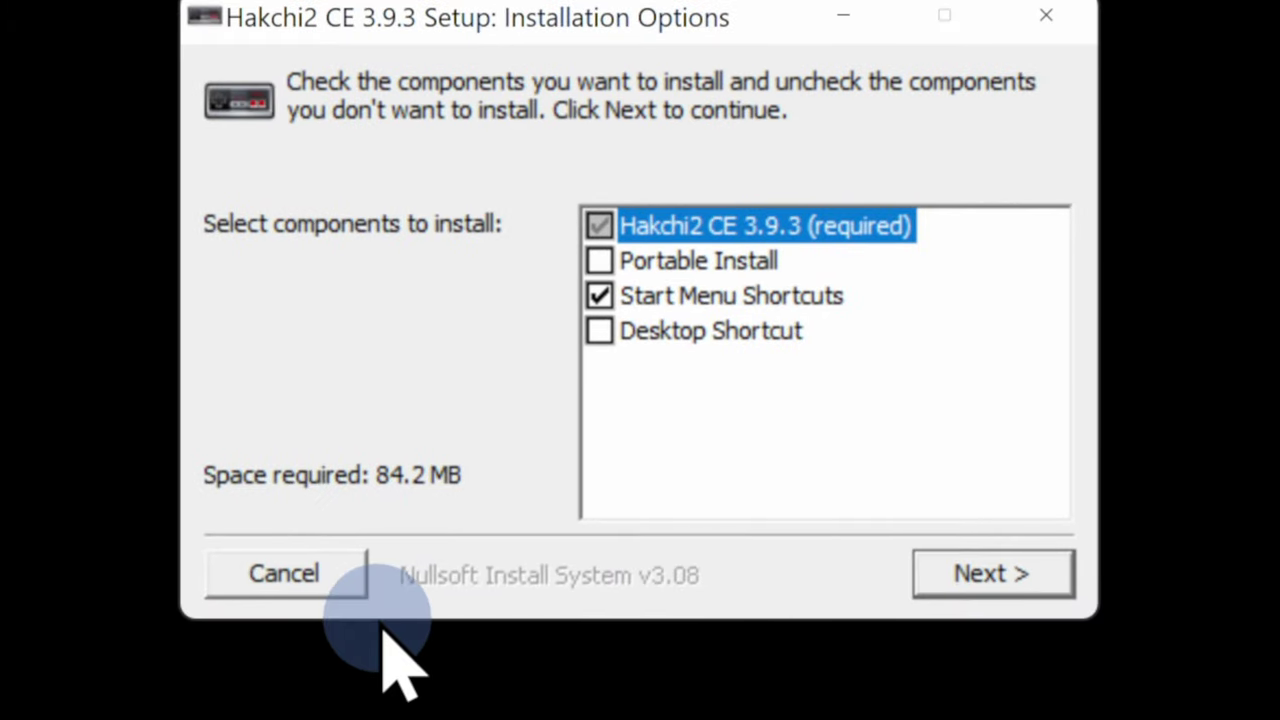
left_click(963, 565)
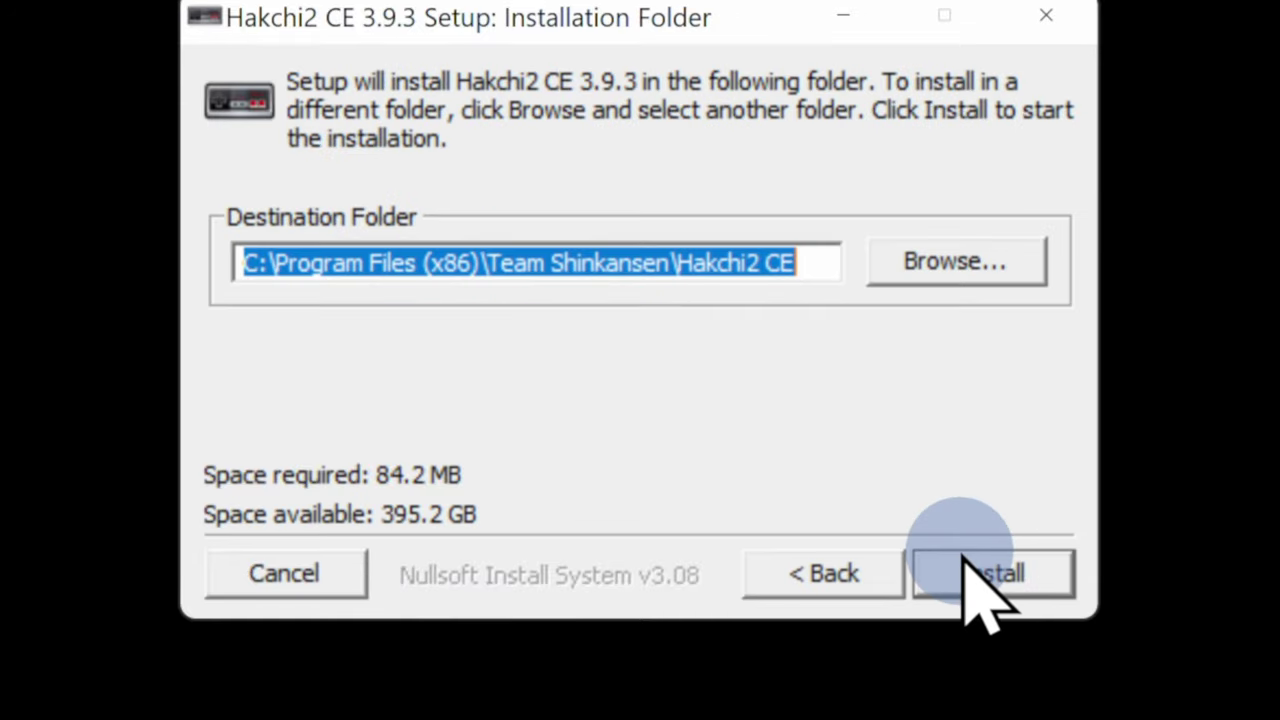
left_click(963, 565)
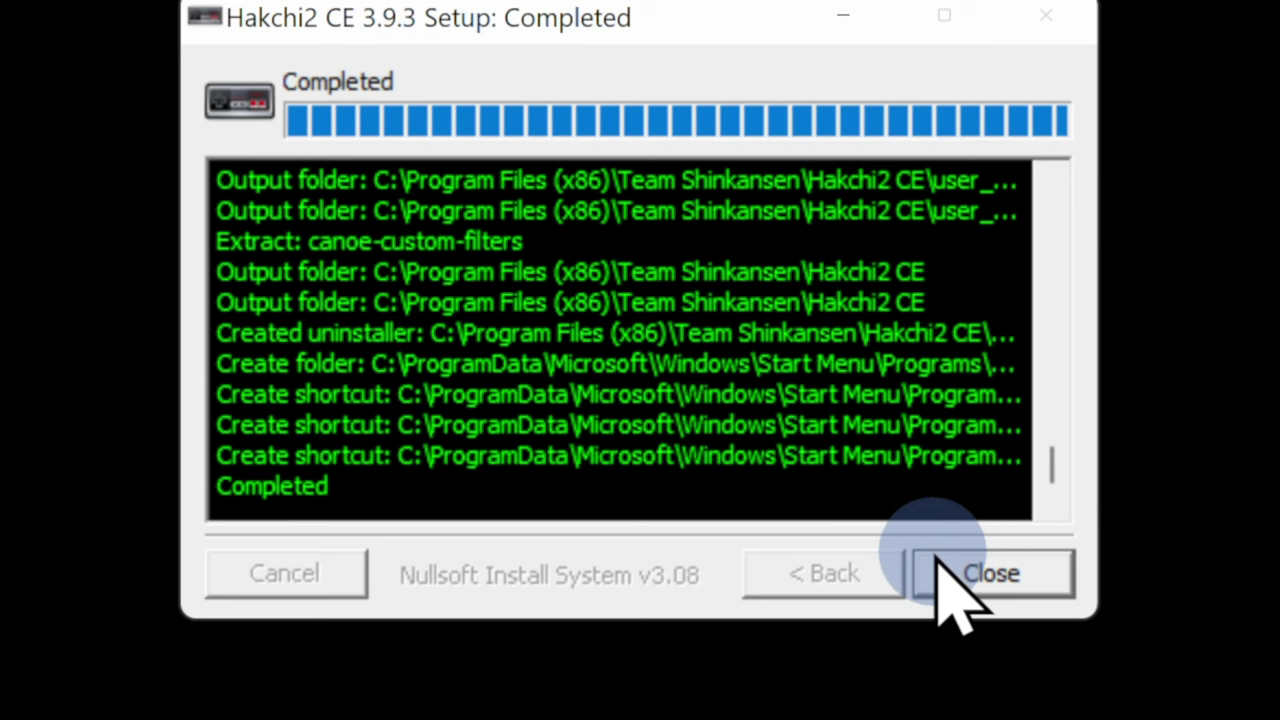
left_click(940, 562)
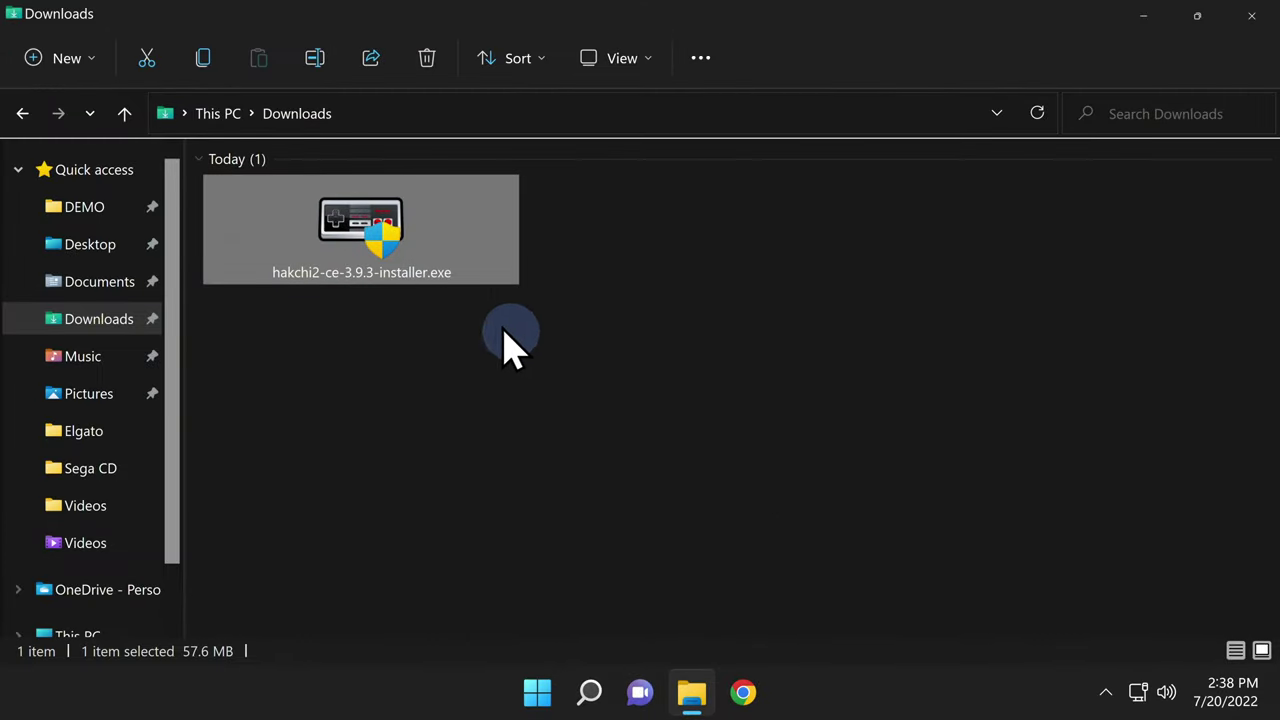
Delete the downloaded installer from Downloads and close the folder window.
right_click(377, 243)
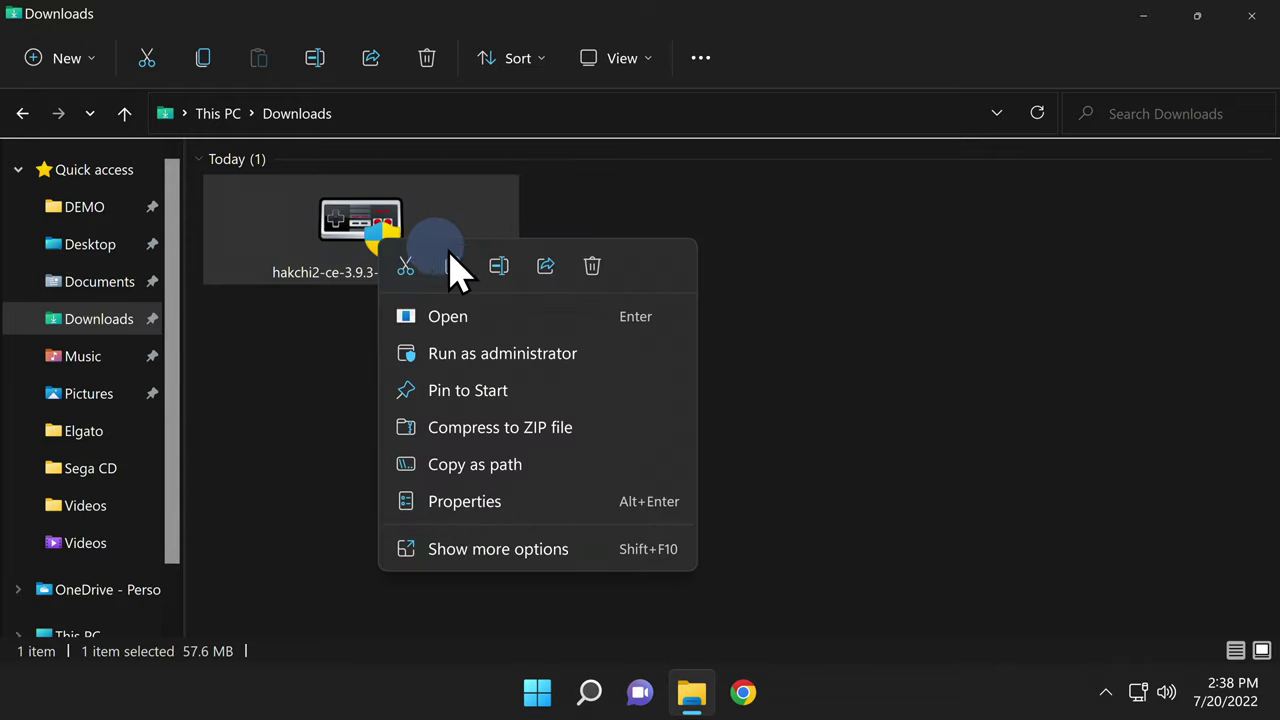
left_click(592, 265)
key("alt+F4")
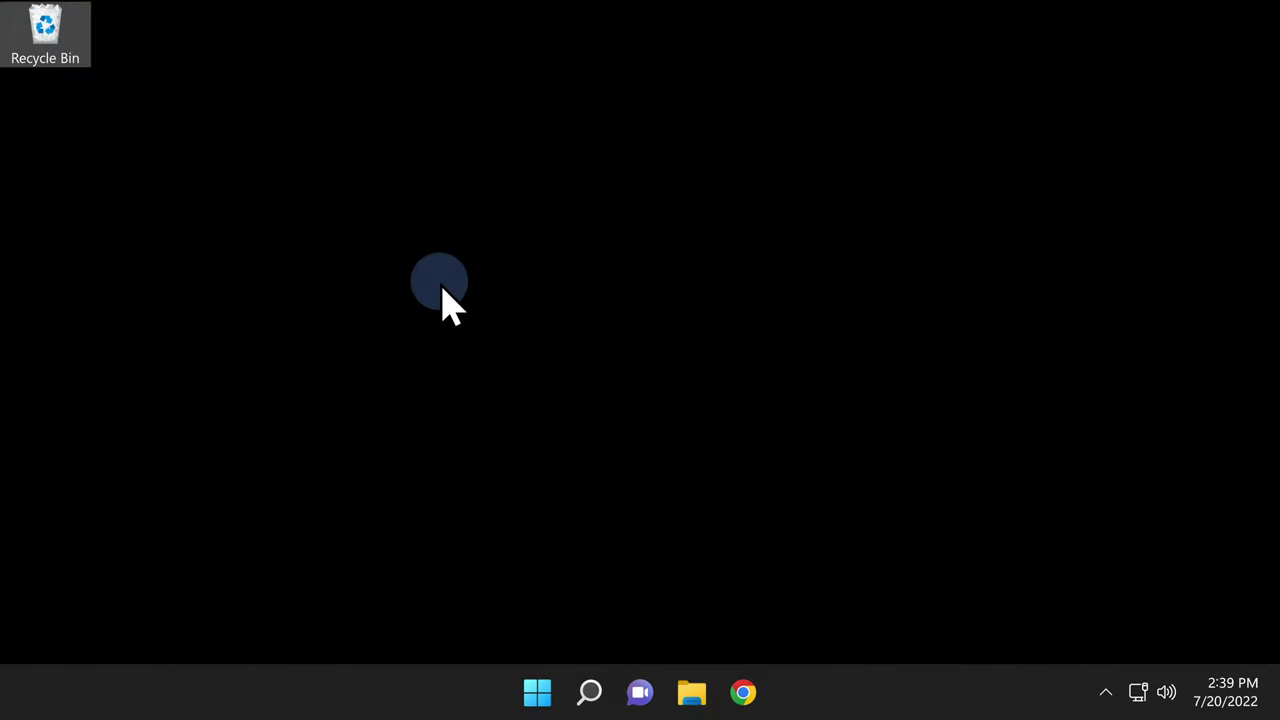
Launch Hakchi2 CE from the Start menu by searching 'hak'.
left_click(524, 686)
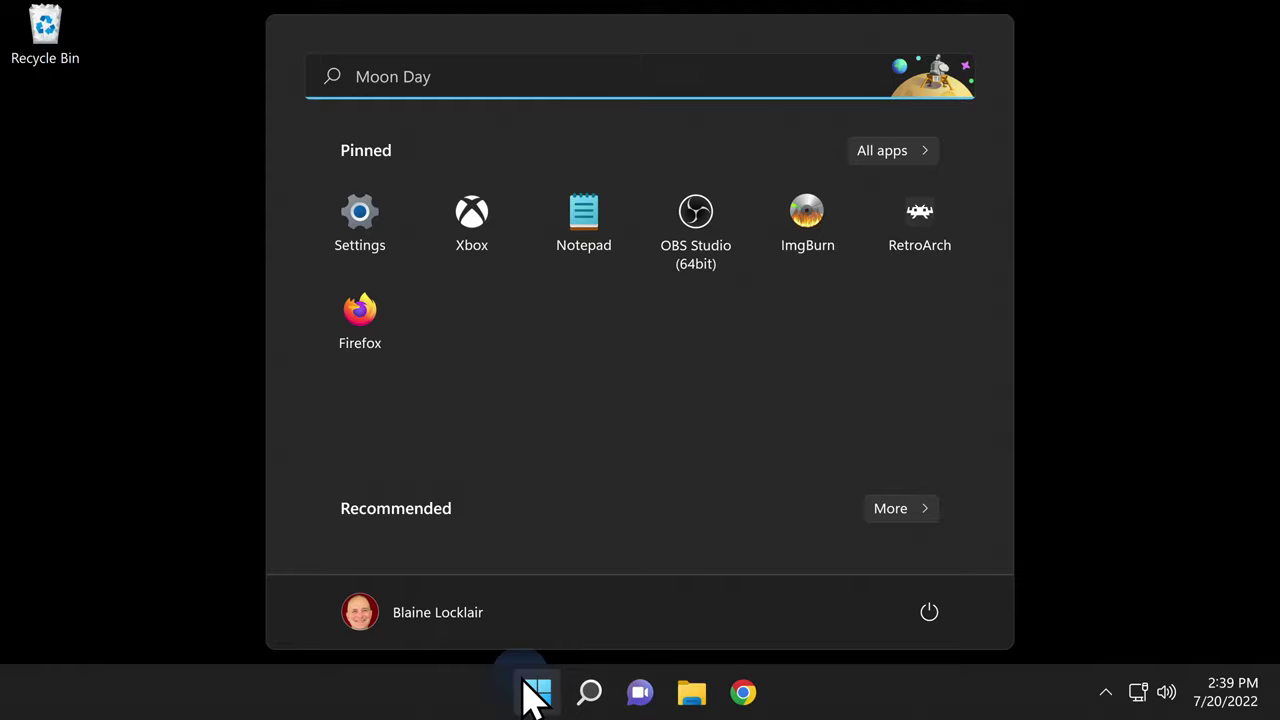
left_click(862, 151)
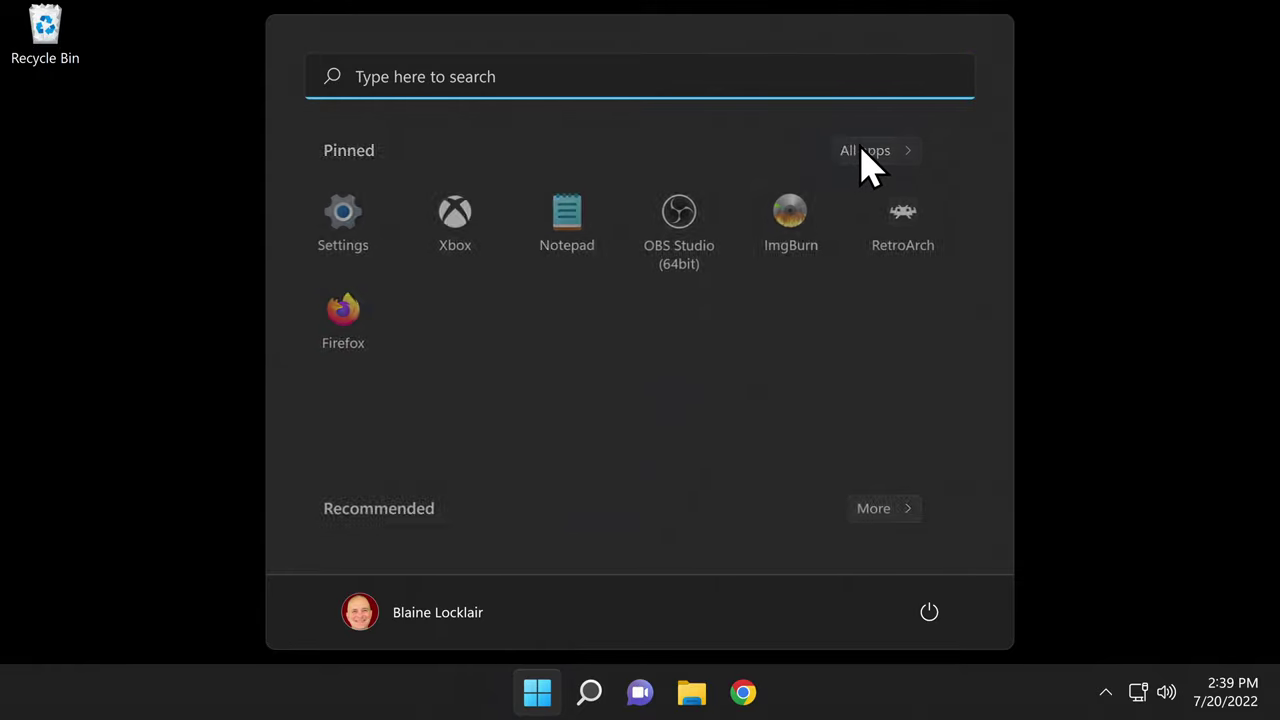
scroll(500, 414, "down", 10)
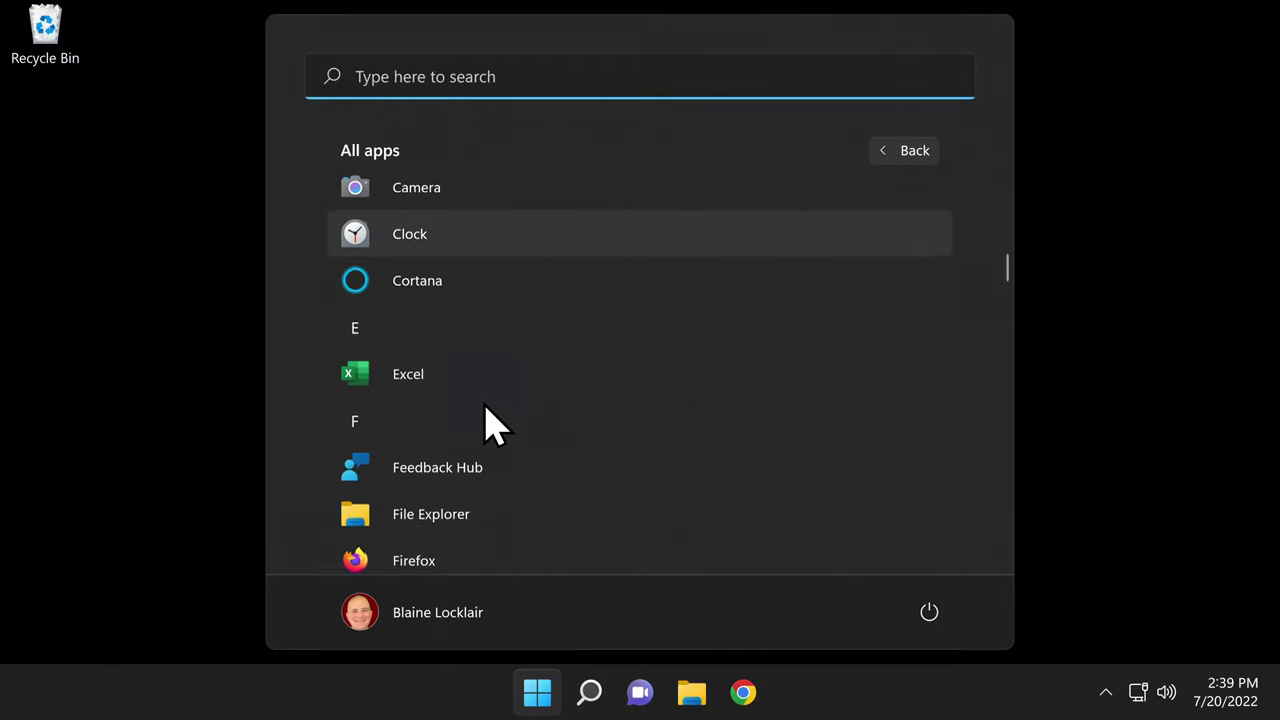
scroll(495, 425, "down", 1)
scroll(495, 425, "down", 5)
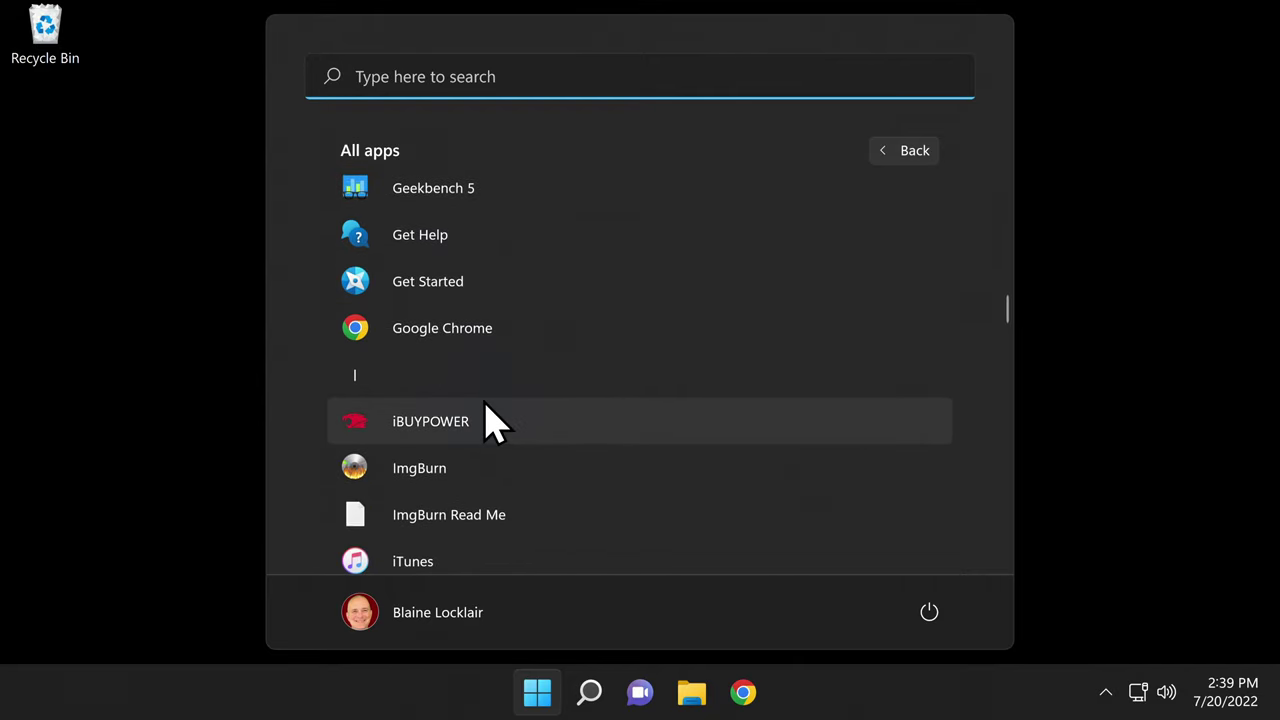
scroll(495, 425, "up", 12)
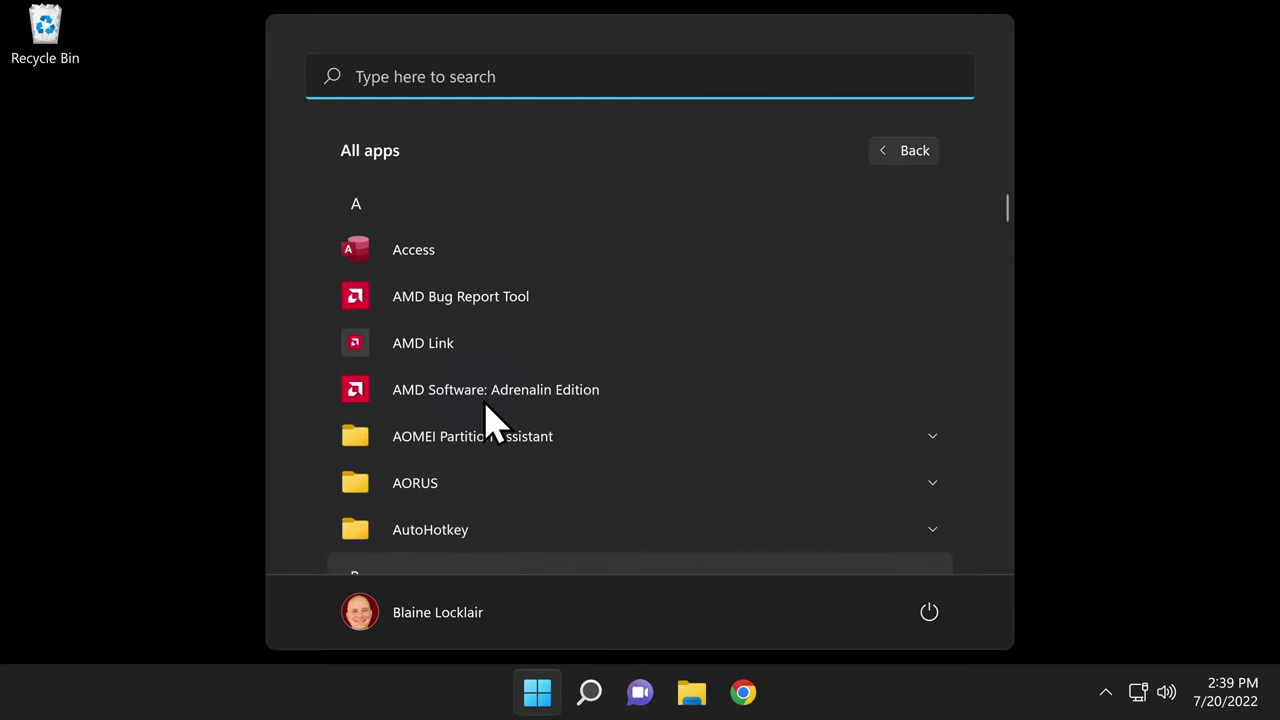
type("hak")
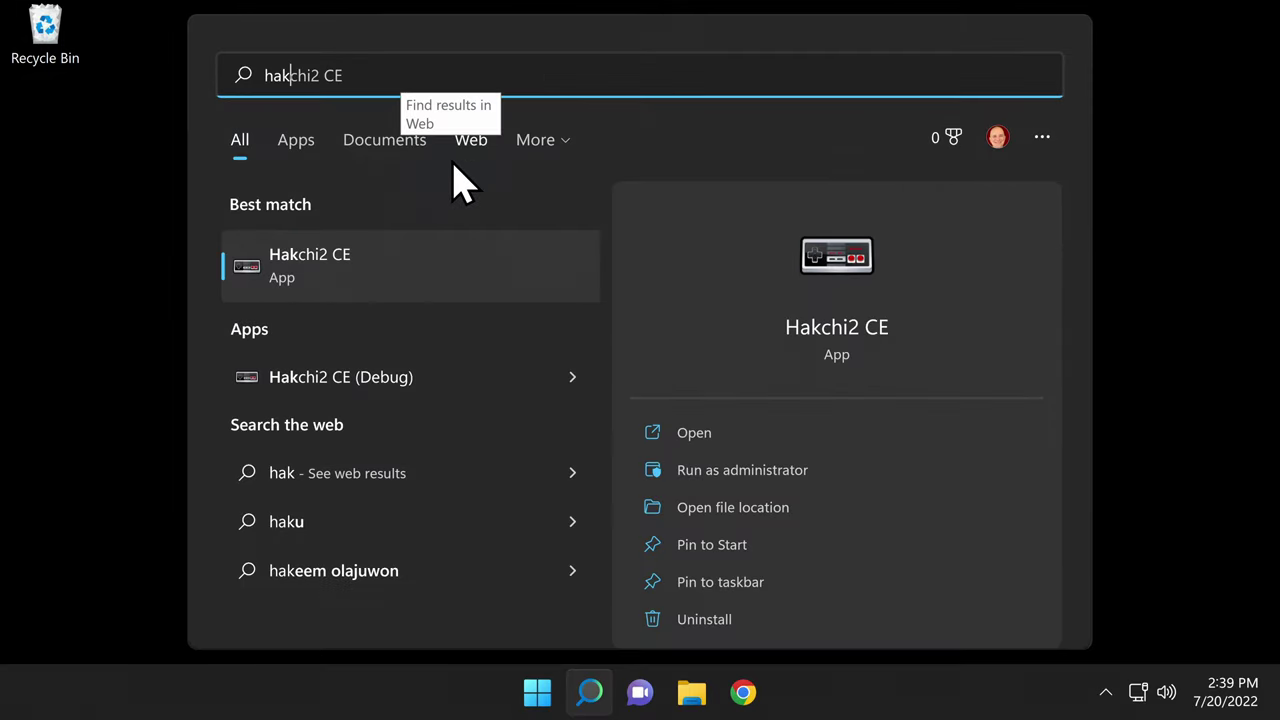
key("Right")
key("Return")
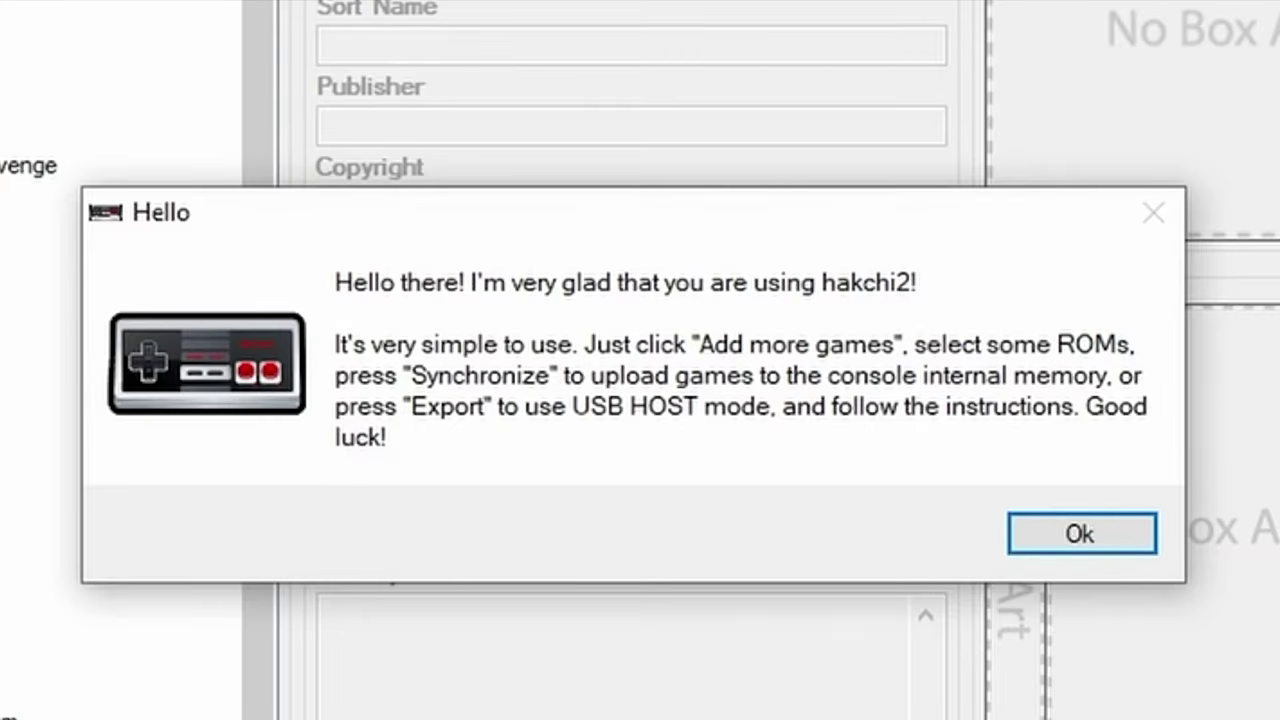
Dismiss the Hello welcome dialog and let the initial game loading finish.
left_click(1076, 537)
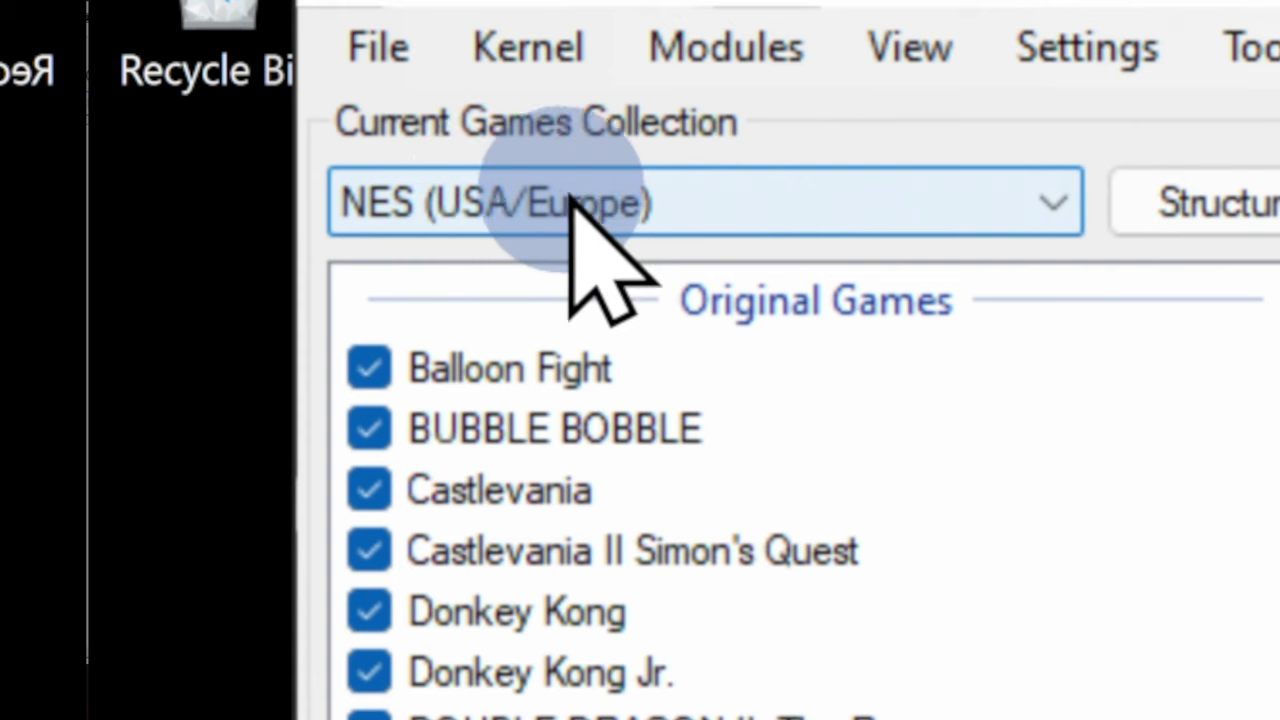
Select Super NES (USA) from the Current Games Collection dropdown.
left_click(655, 198)
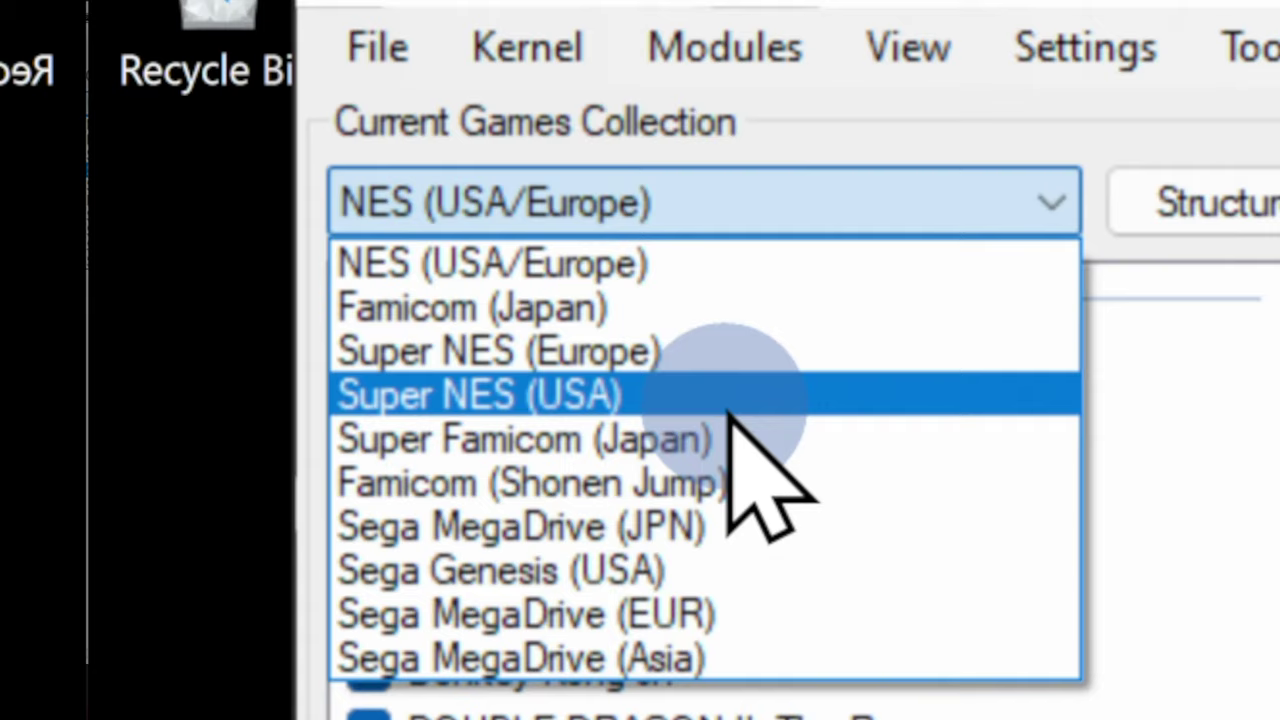
left_click(730, 410)
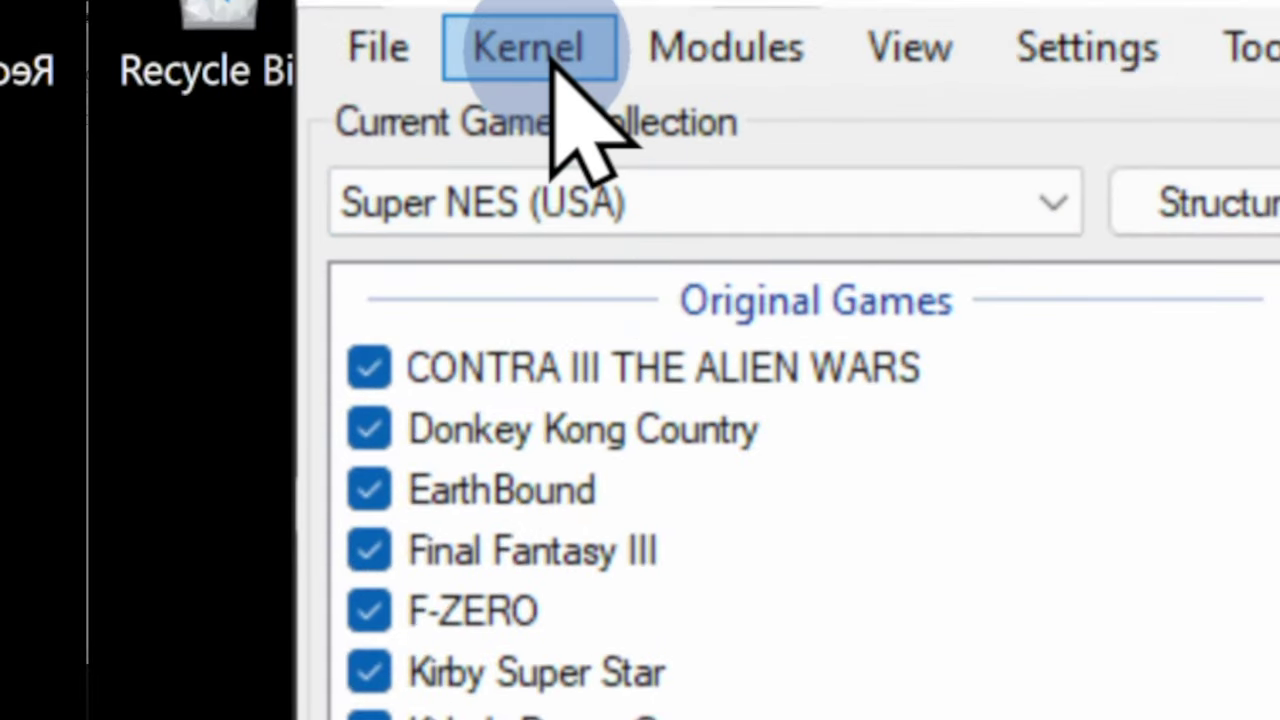
Run Kernel > Install/Flash custom kernel and confirm flashing with Yes.
left_click(553, 60)
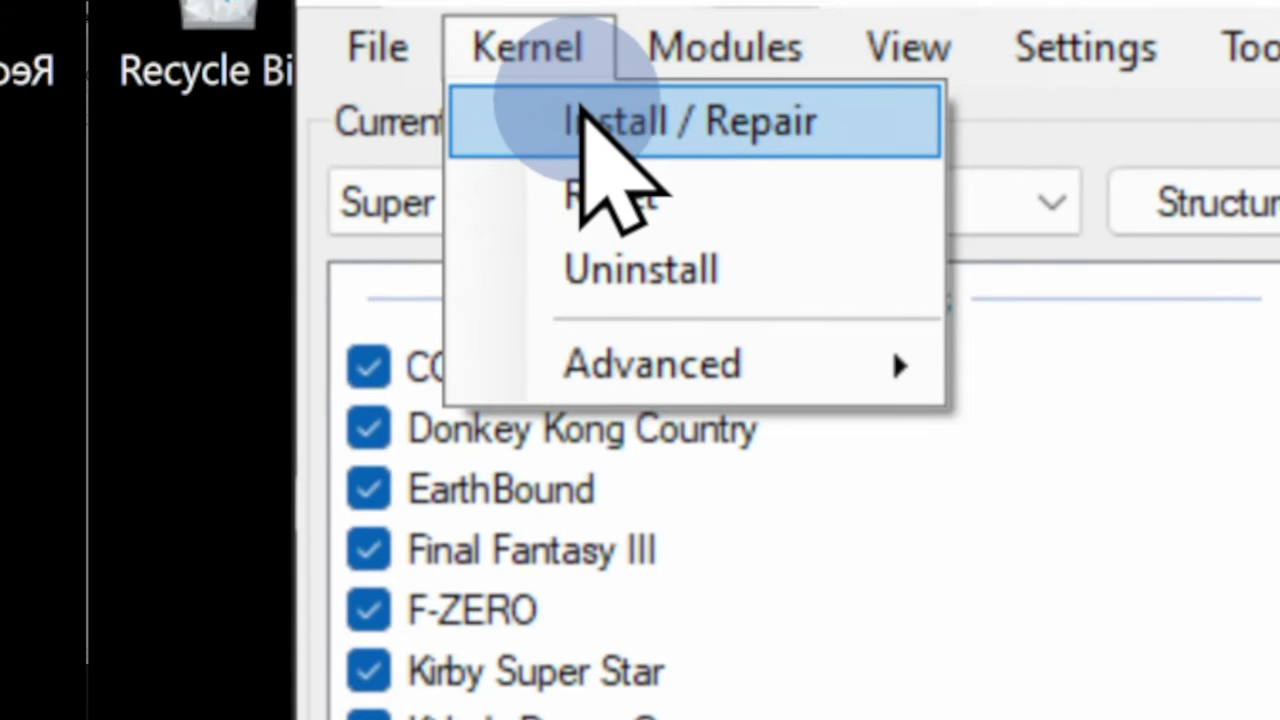
left_click(592, 118)
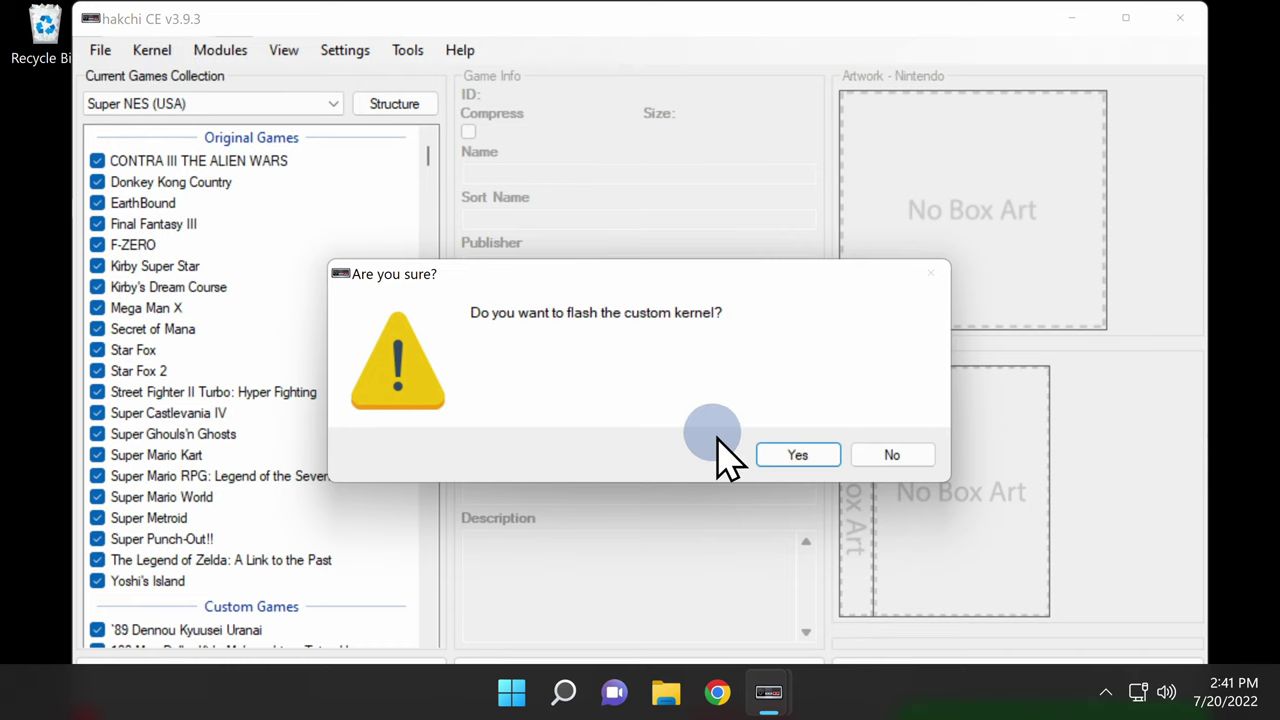
left_click(805, 450)
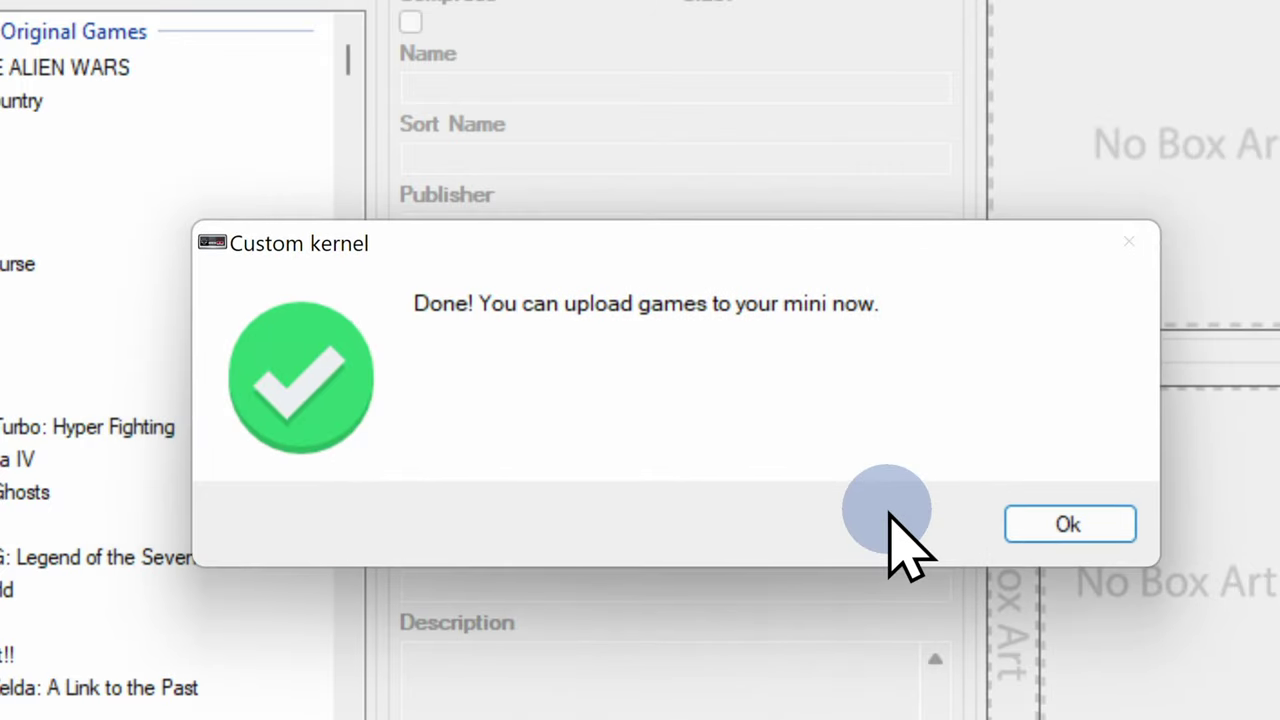
Close the custom kernel success message and browse right through the console's stock games.
left_click(1057, 537)
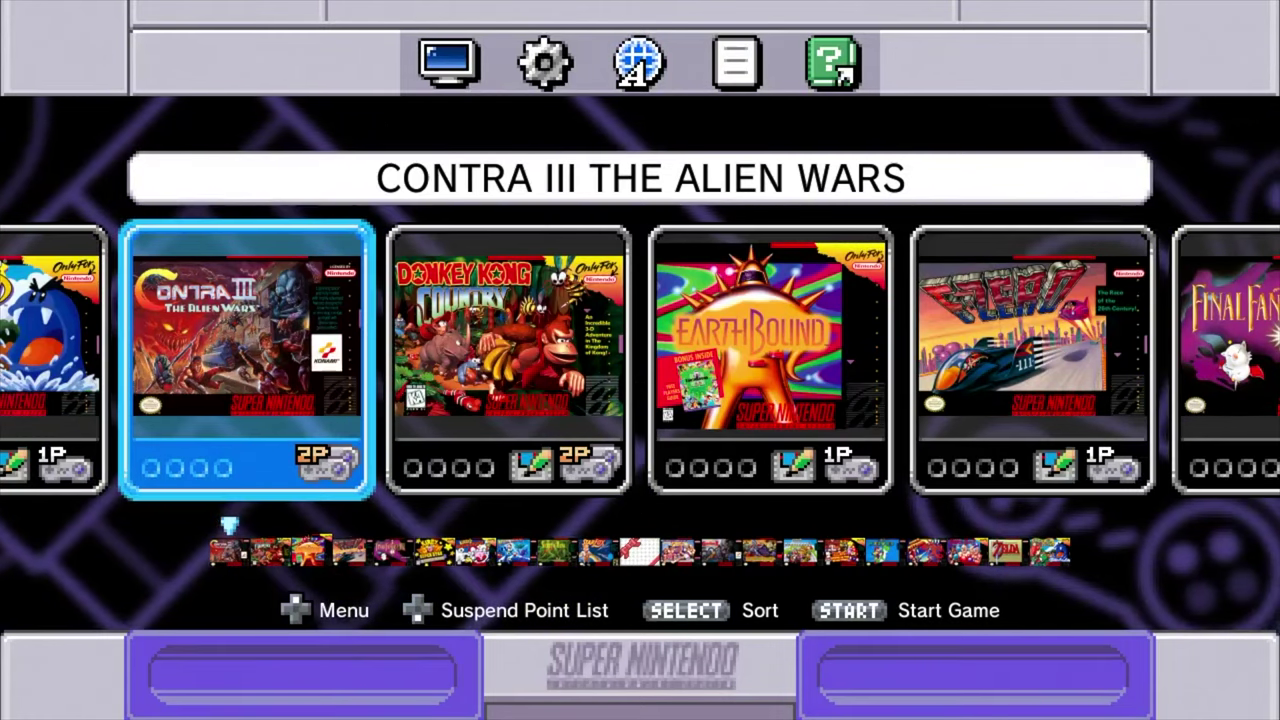
key("Right")
key("Right")
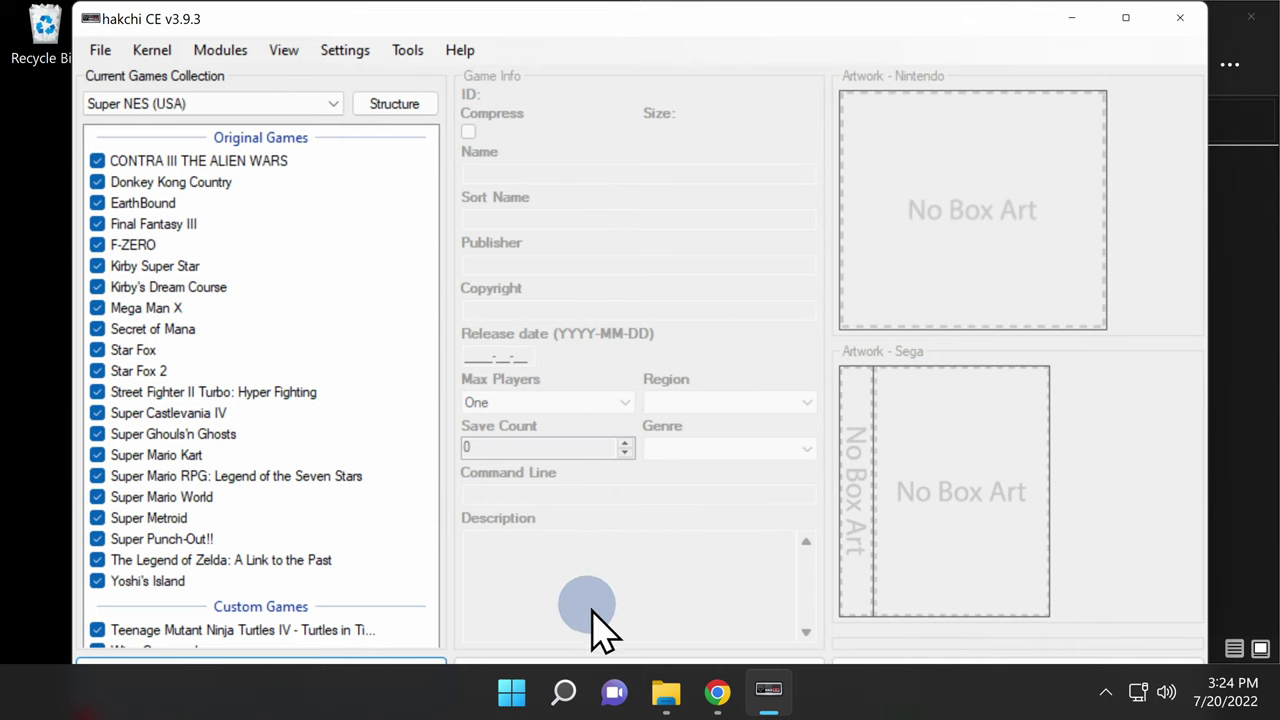
Drag the Turtles in Time, Wing Commander and Yoshi's Cookie .sfc files from DEMO into Hakchi2 CE.
left_click(668, 695)
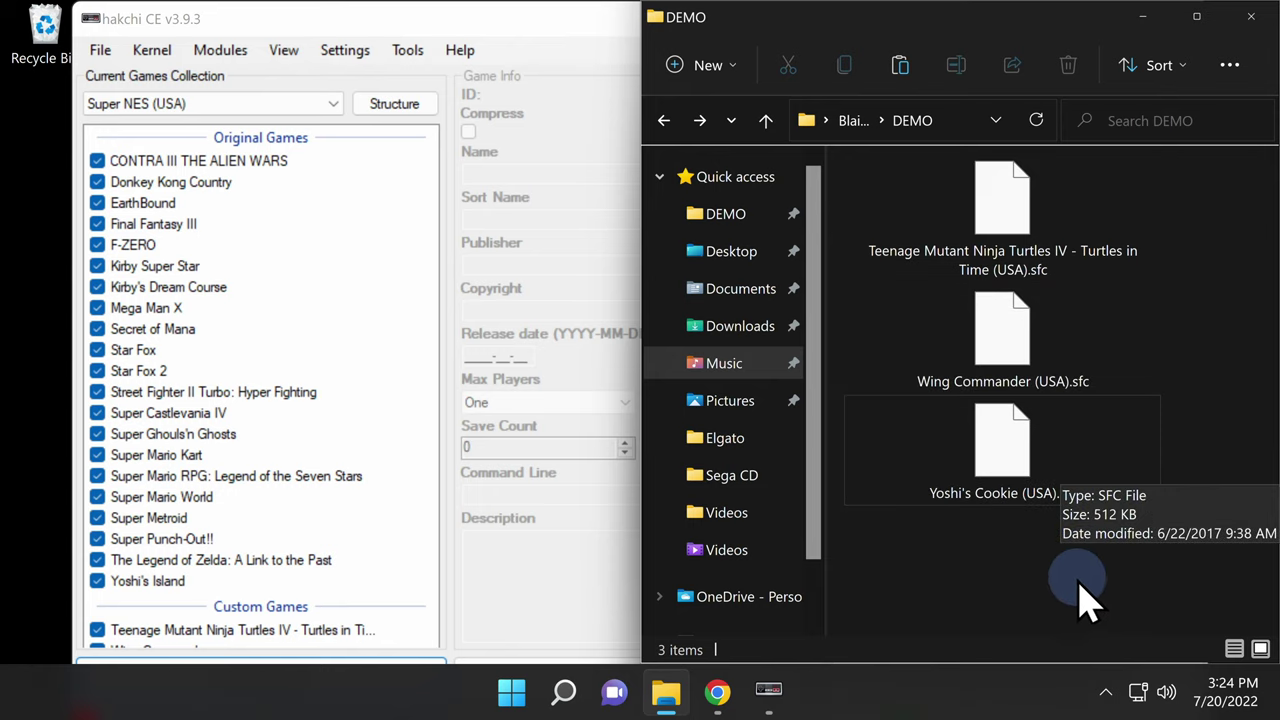
left_click_drag(1047, 620, 143, 253)
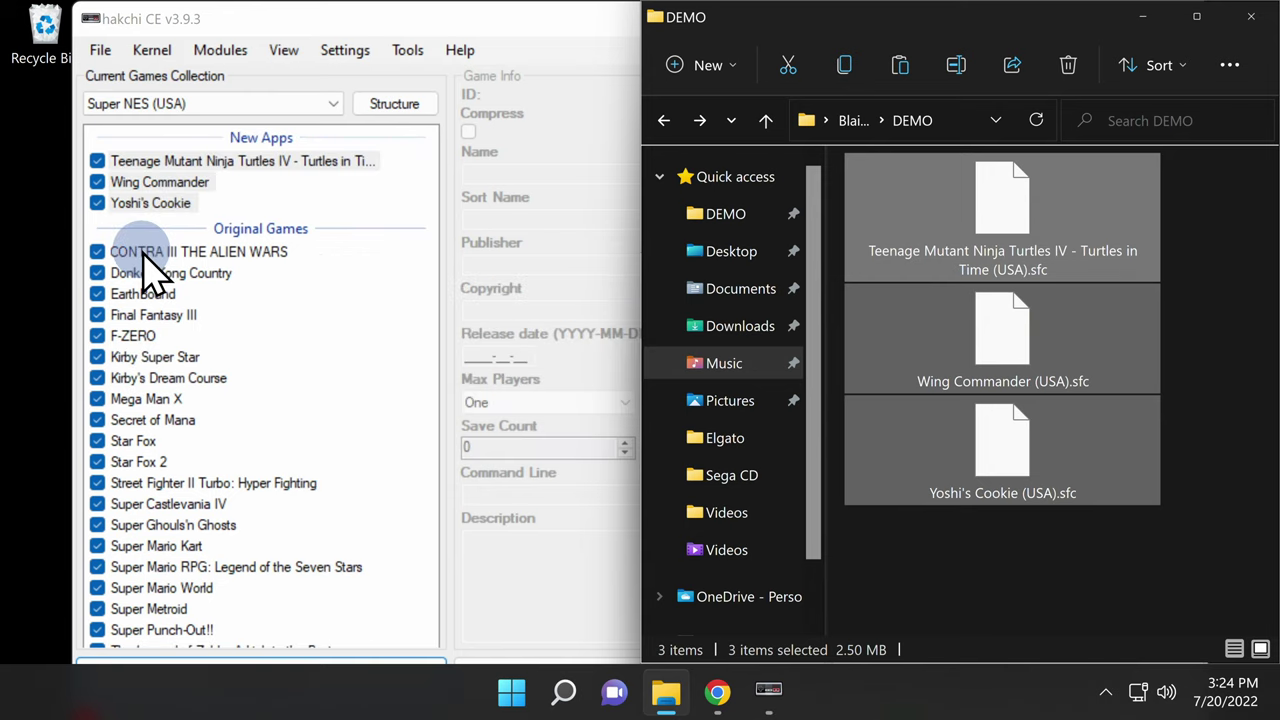
left_click(524, 582)
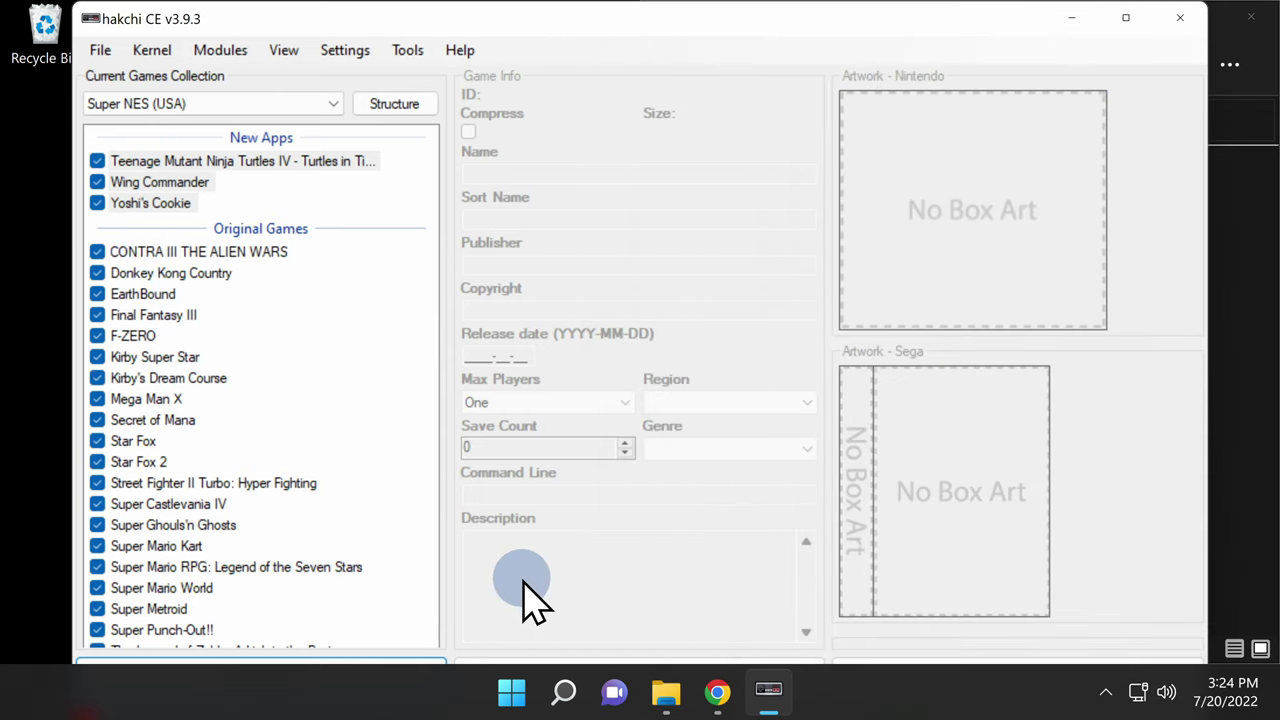
Review Game Info and box art for Turtles in Time, Wing Commander and Yoshi's Cookie.
left_click(178, 162)
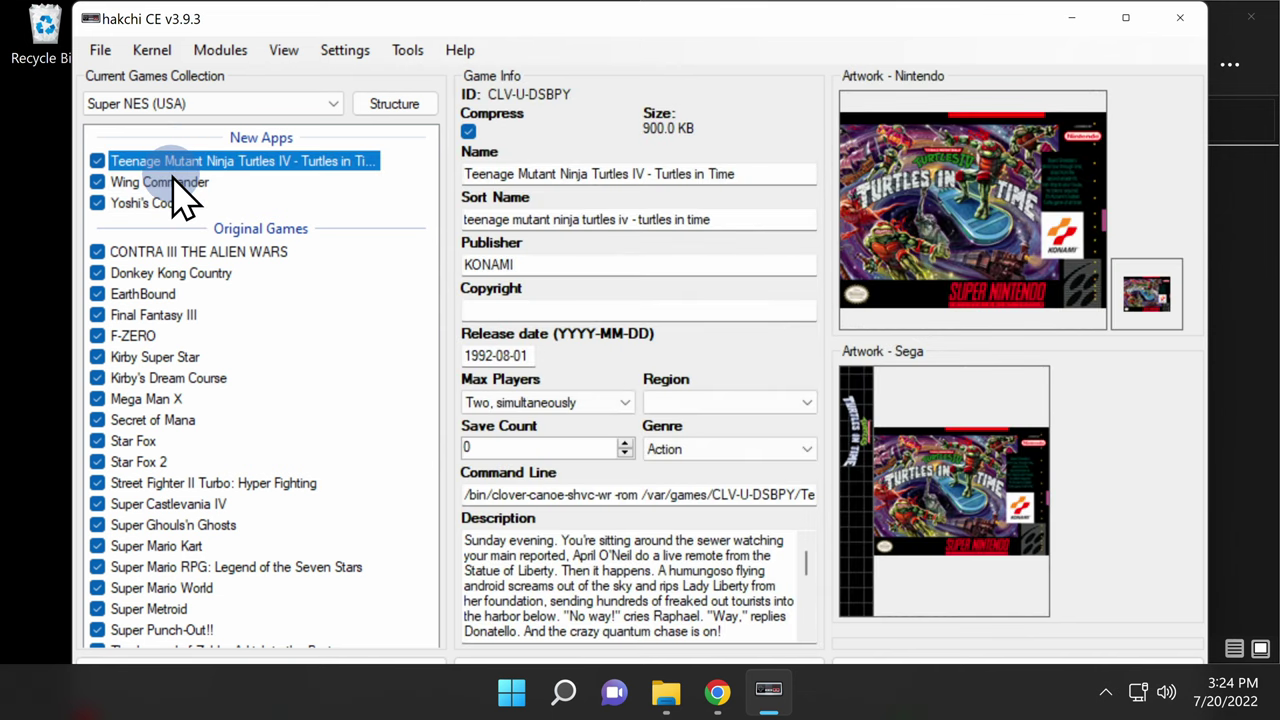
left_click(178, 182)
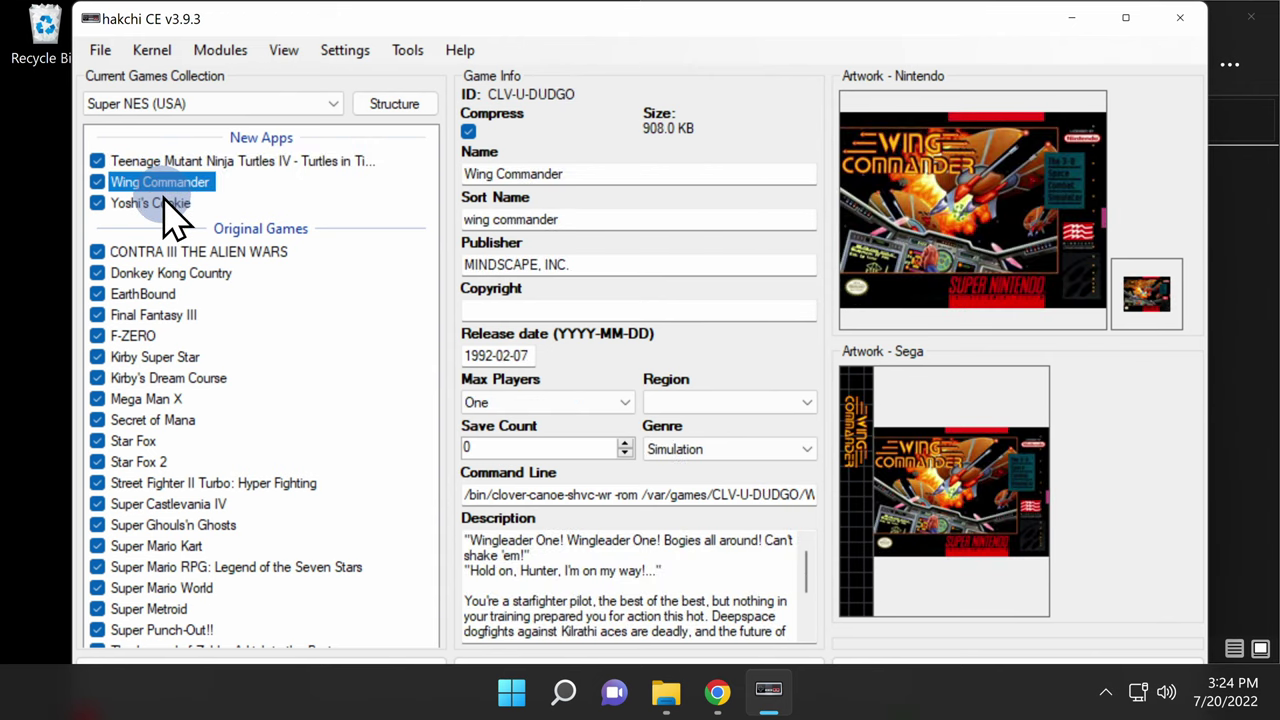
left_click(172, 203)
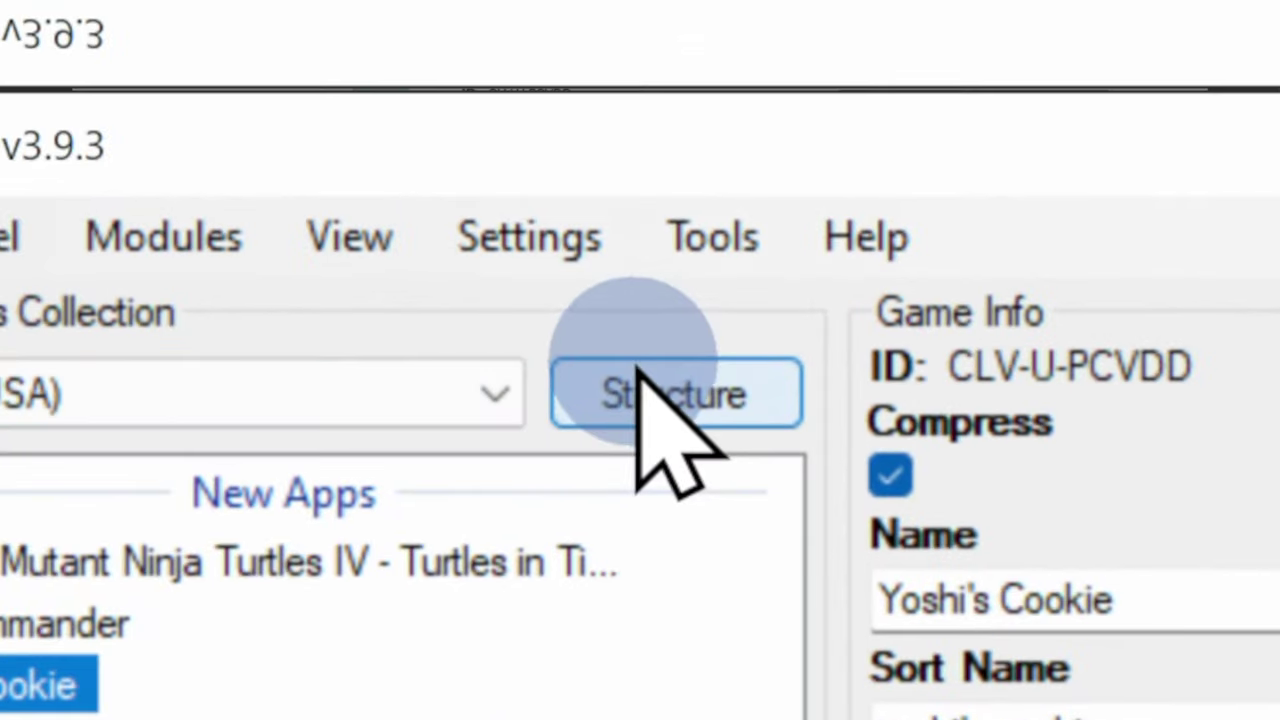
Switch to the Custom folders structure and split games into first-letter folders C through Y.
left_click(660, 385)
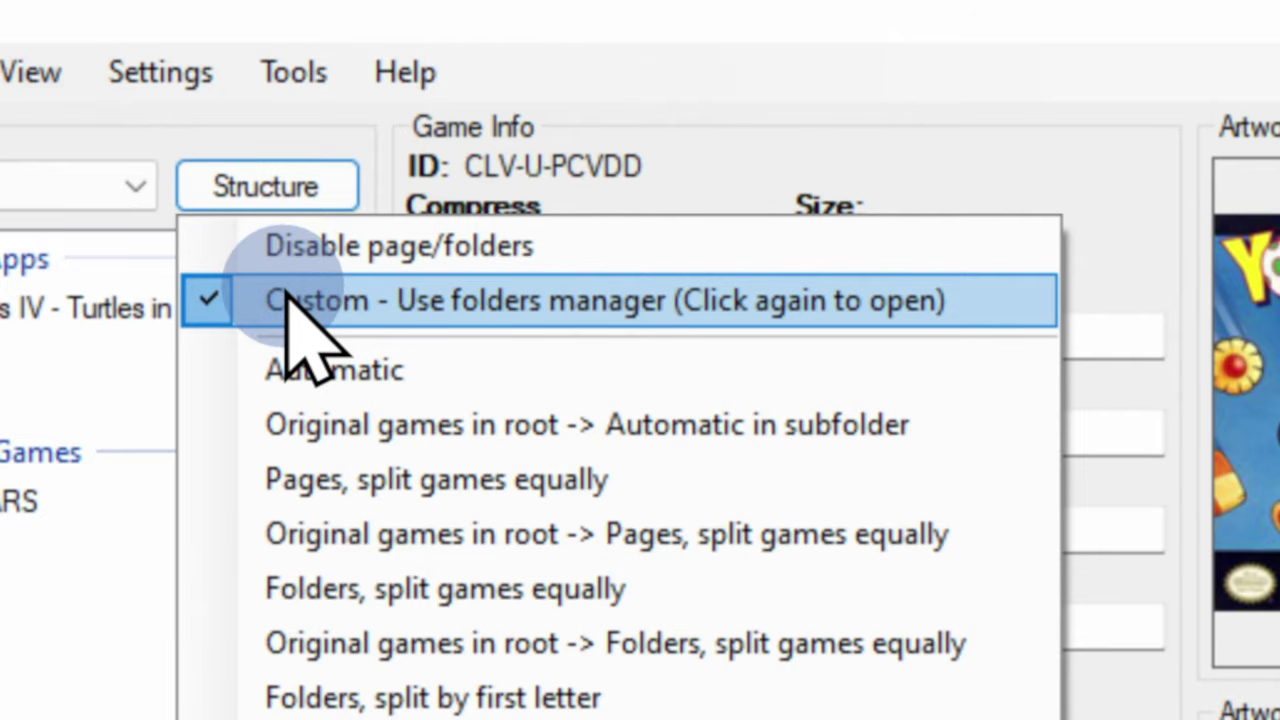
left_click(290, 300)
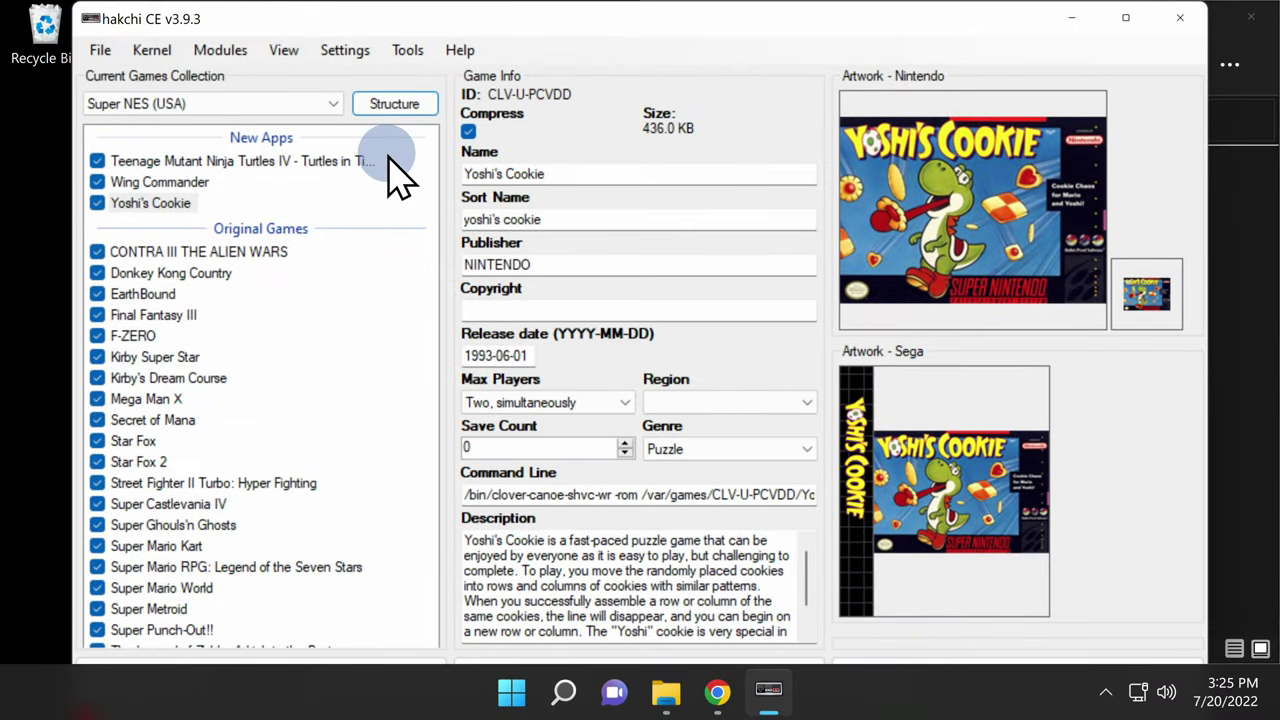
left_click(393, 108)
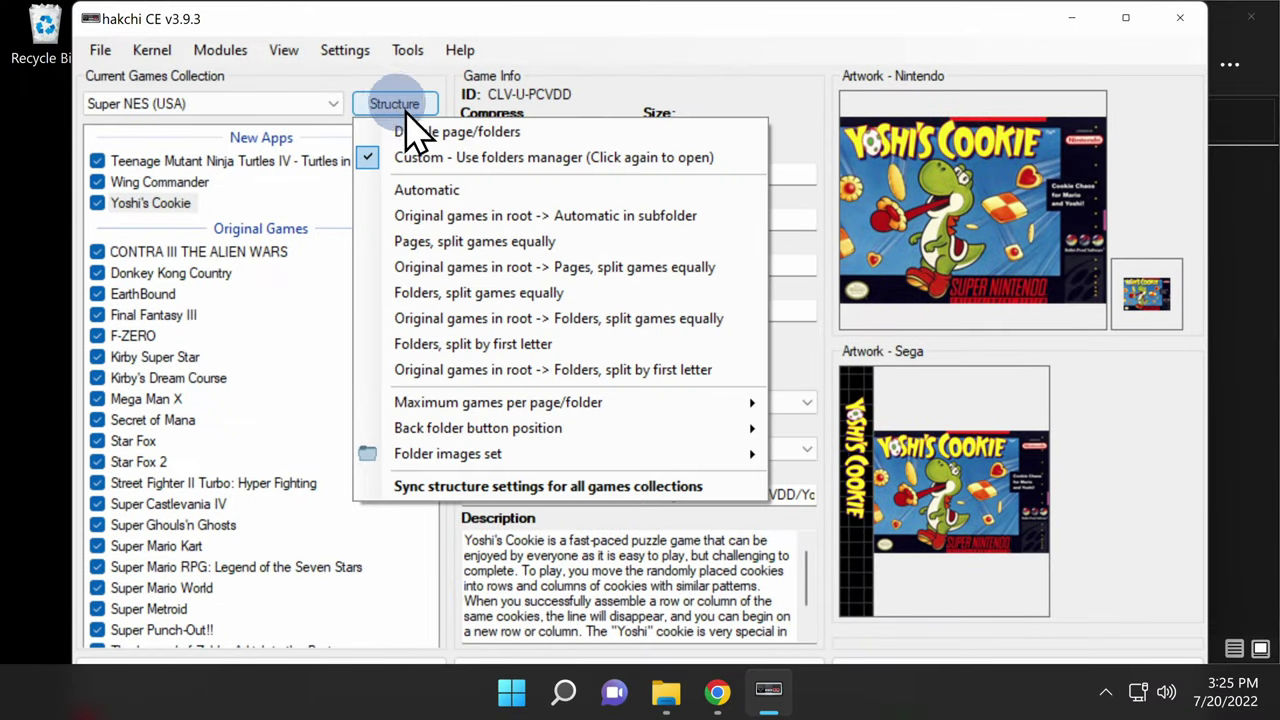
left_click(462, 157)
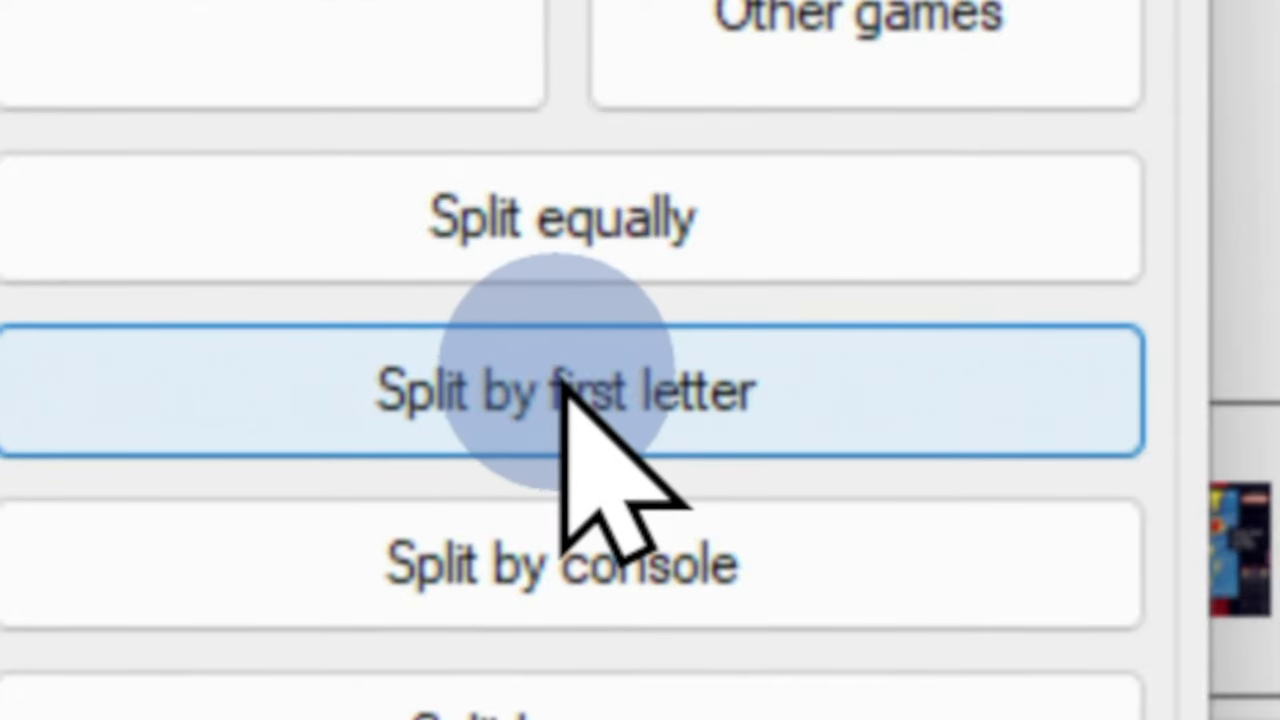
left_click(560, 386)
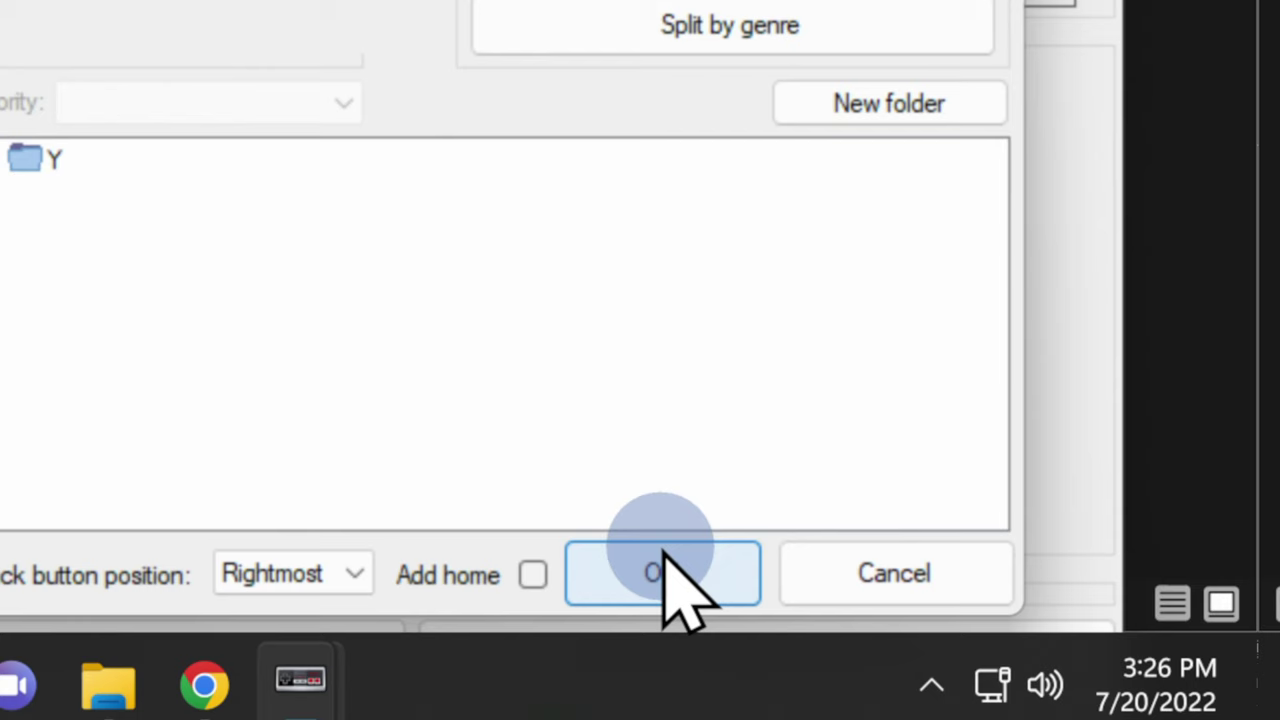
Keep the letter-folder layout and sync selected games, confirming the custom kernel is already flashed.
left_click(663, 552)
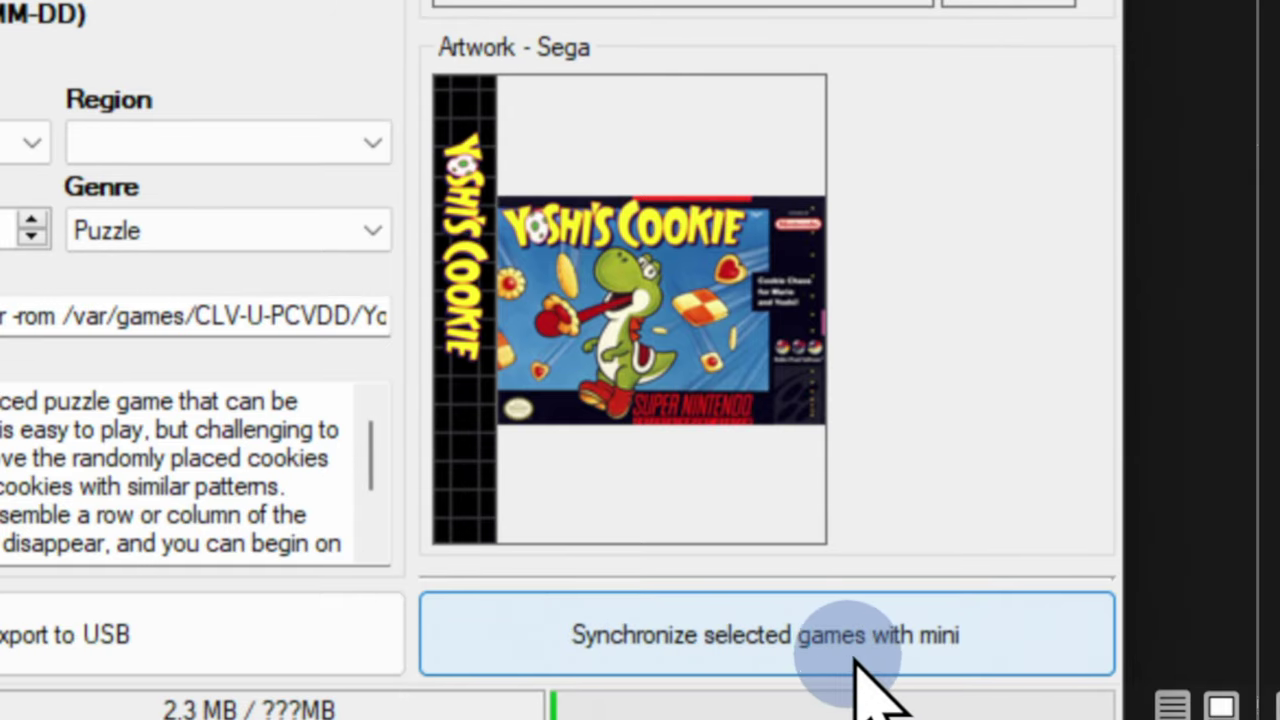
left_click(713, 645)
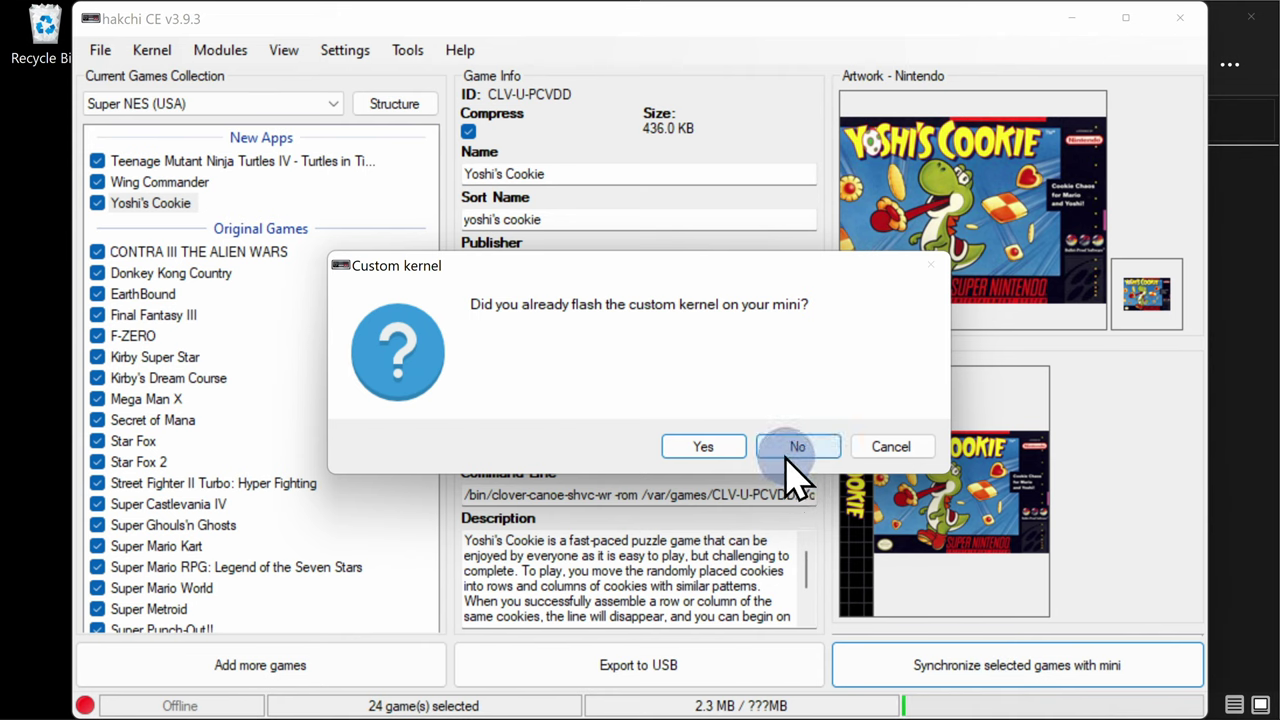
left_click(698, 444)
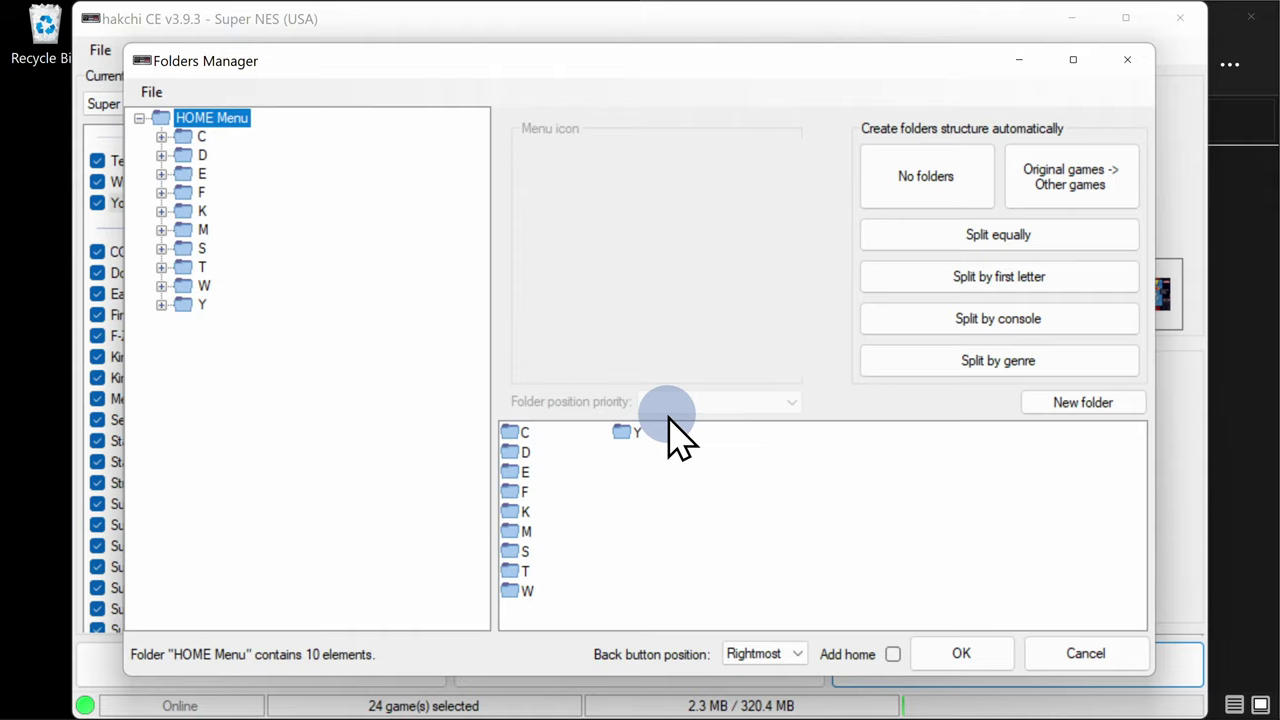
Accept the folder layout, upload the 24 games, and dismiss the Done message.
left_click(962, 655)
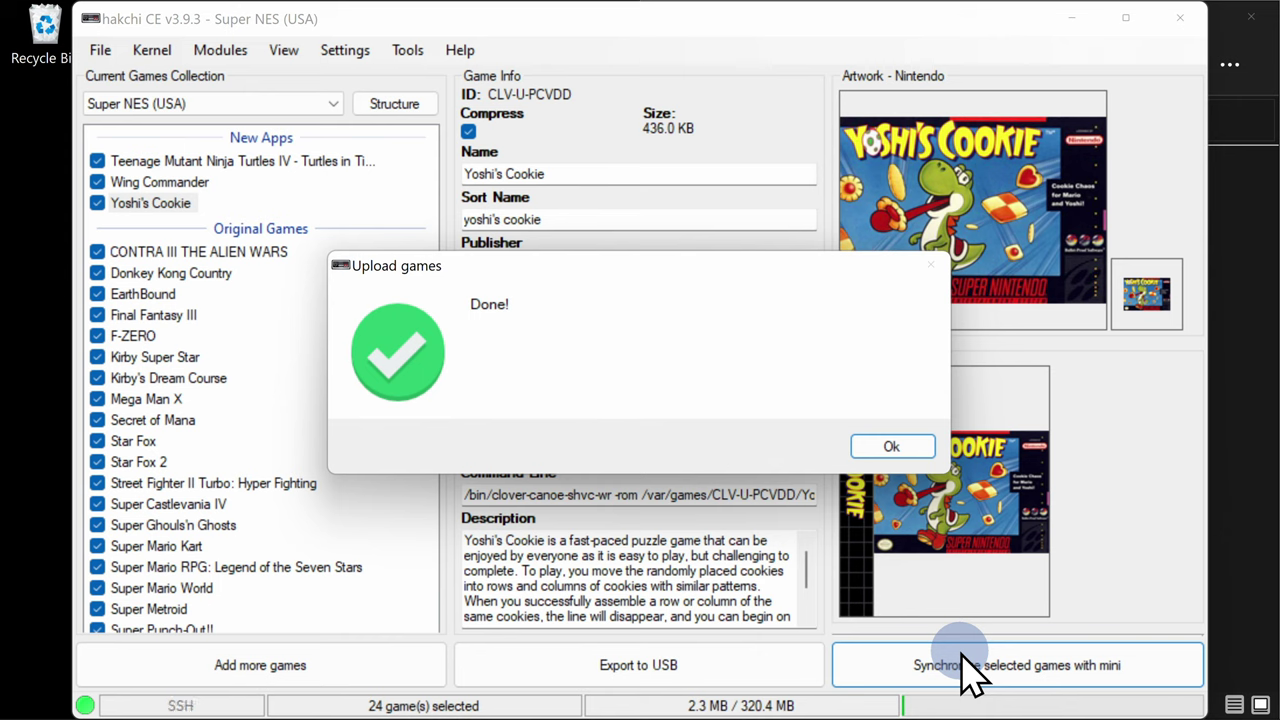
left_click(886, 450)
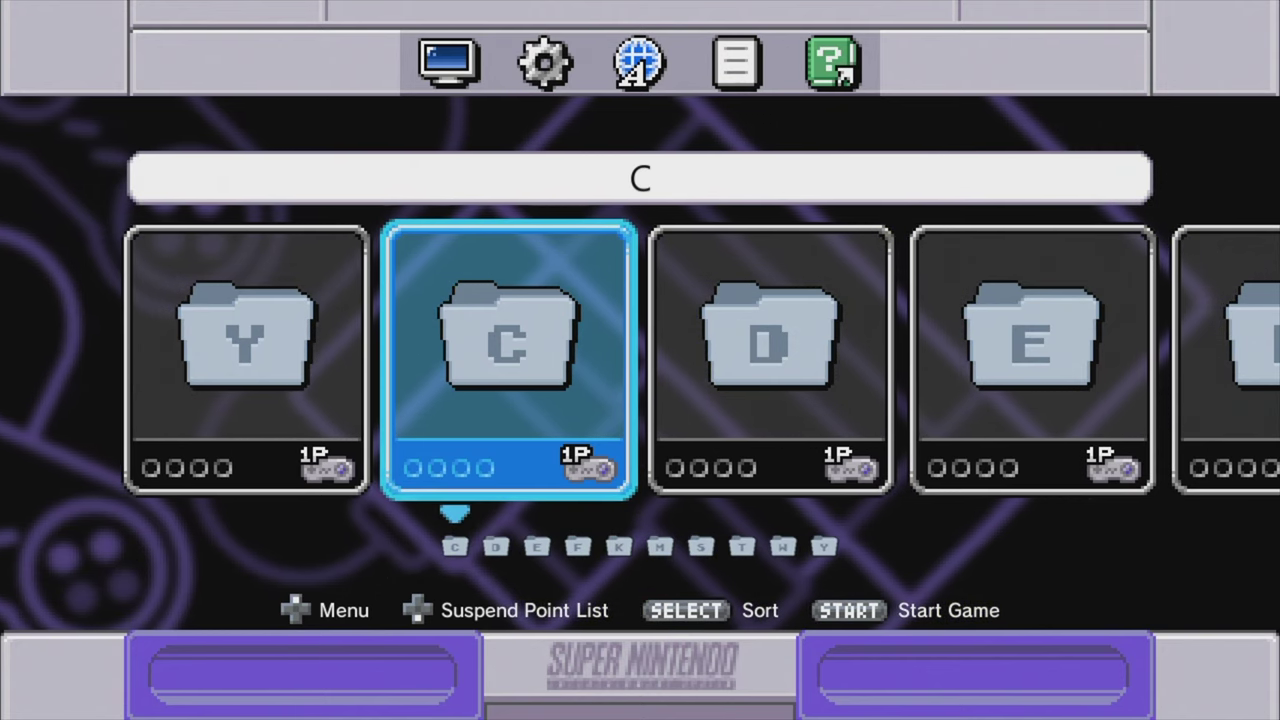
Browse the SNES Classic letter folders across to the T folder.
key("Left")
key("Left")
key("Left")
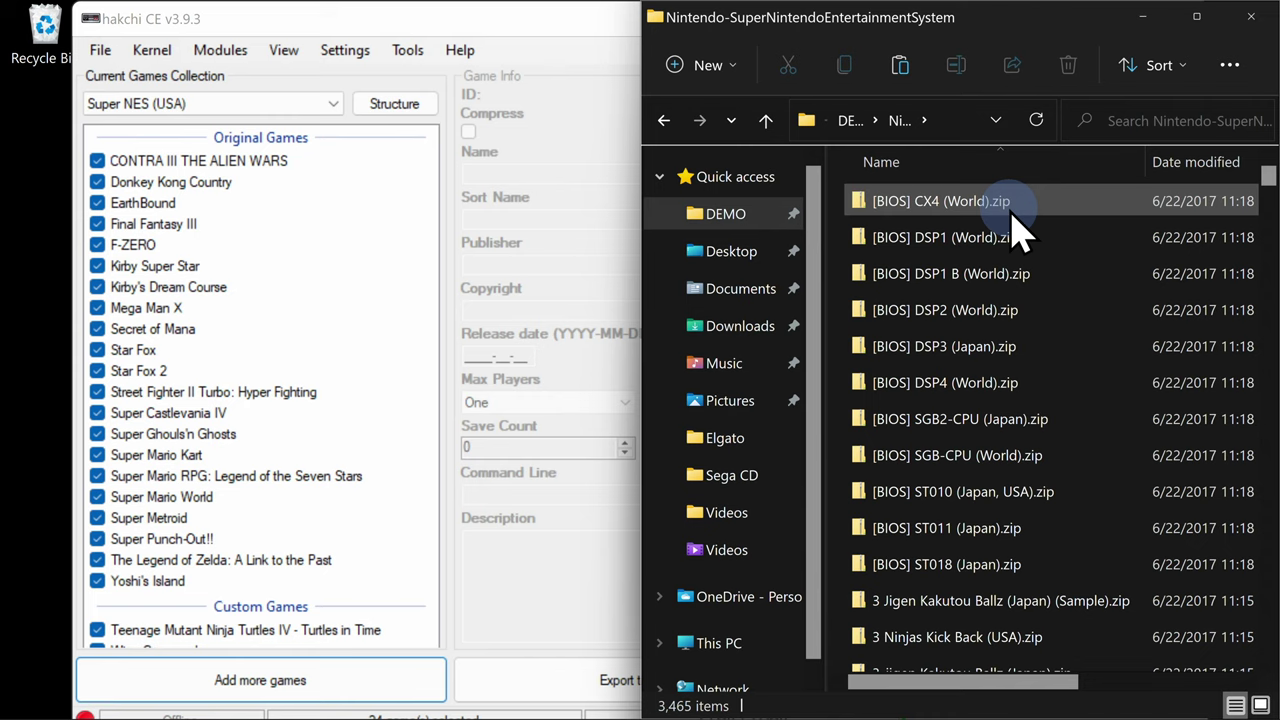
Add every SNES ROM to the games list, accepting patches and third-party emulators for all.
key("ctrl+a")
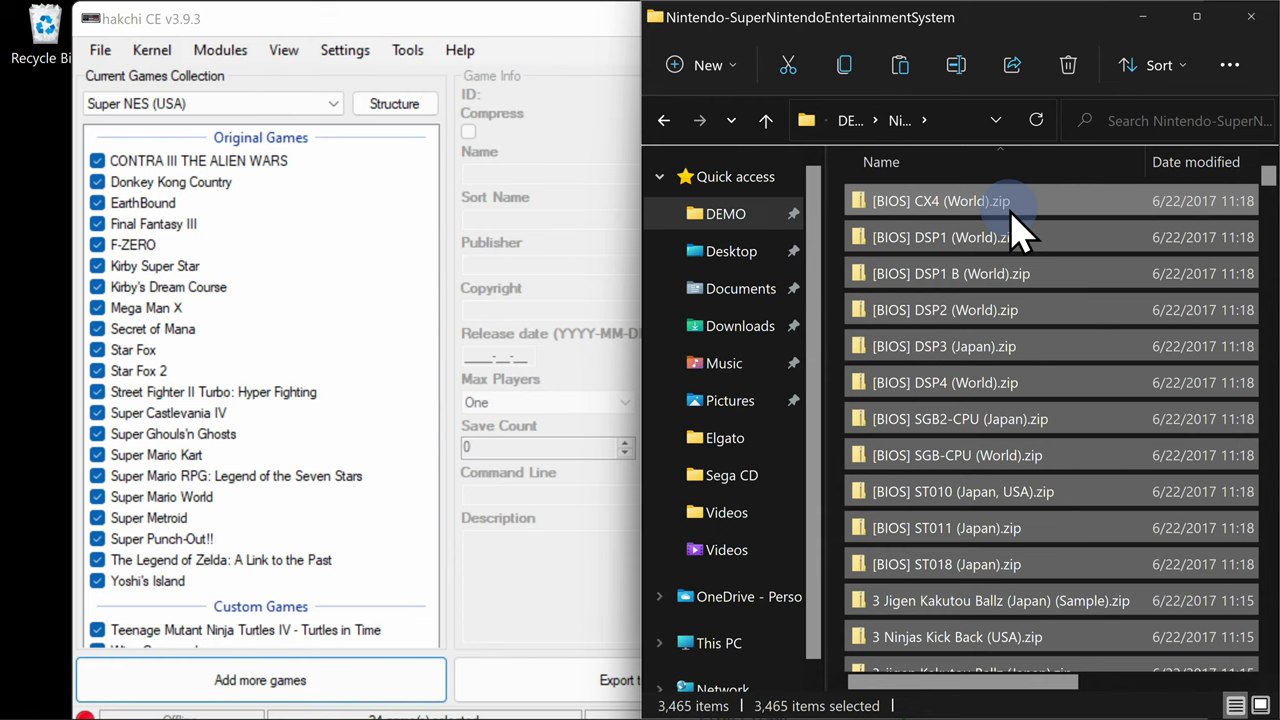
left_click_drag(1011, 214, 341, 328)
left_click_drag(259, 306, 187, 320)
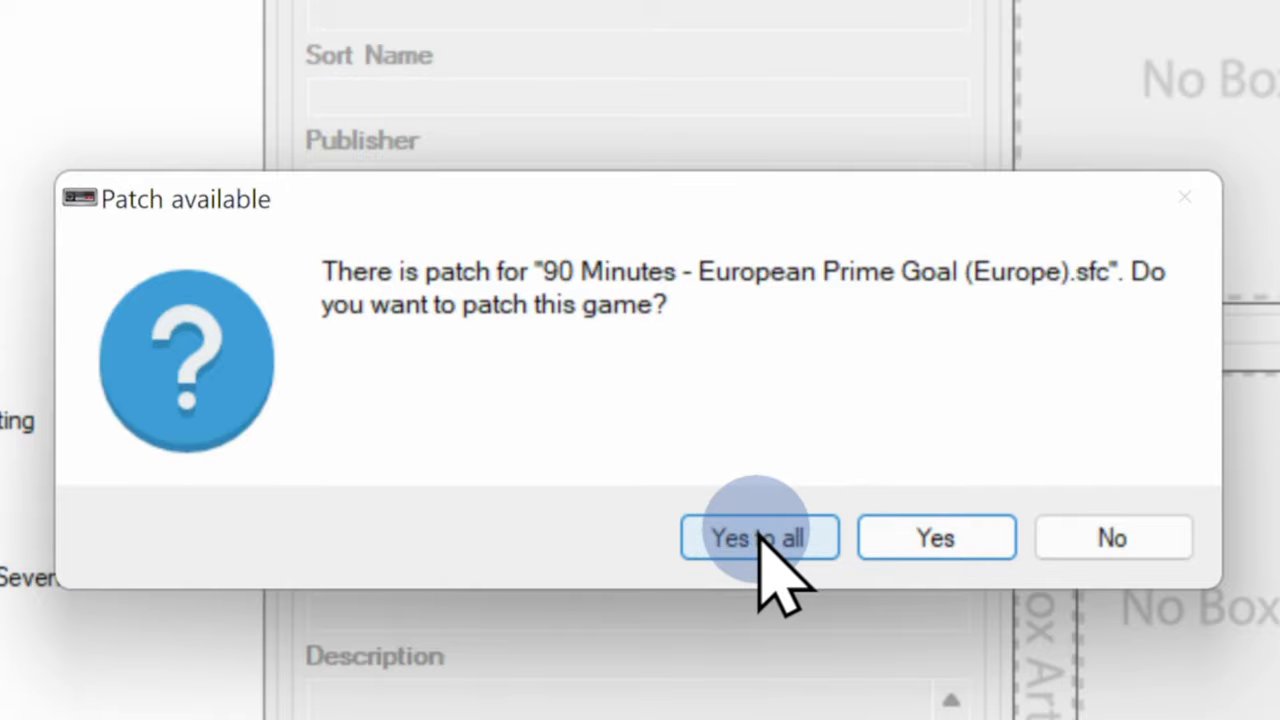
left_click(765, 540)
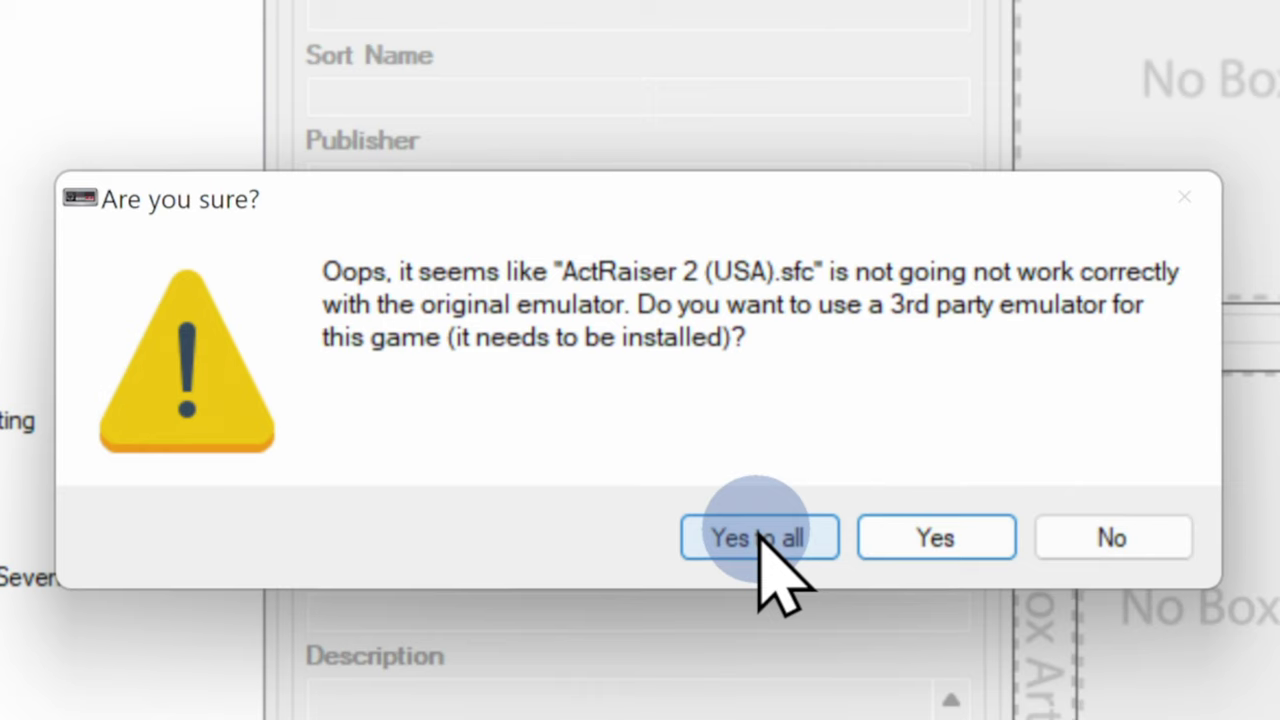
left_click(760, 538)
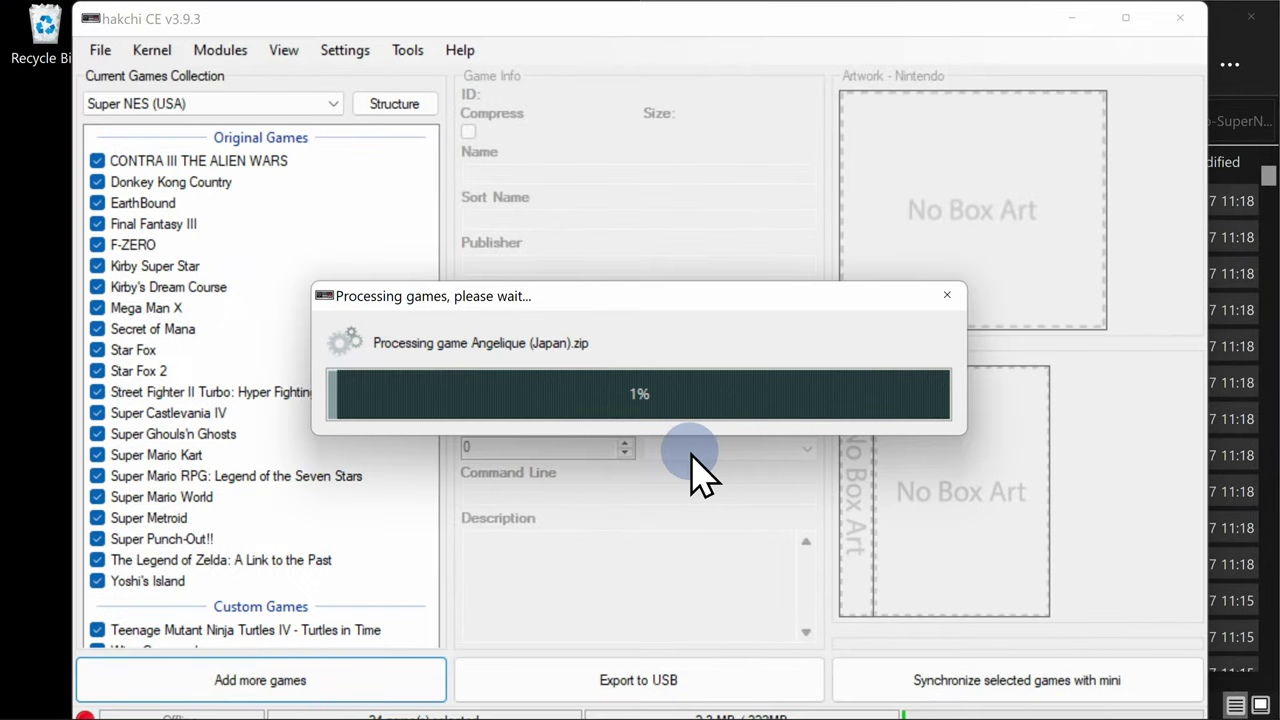
Minimize the empty SUBSCRIBE (G:) drive window once the ROM import finishes.
mouse_move(781, 690)
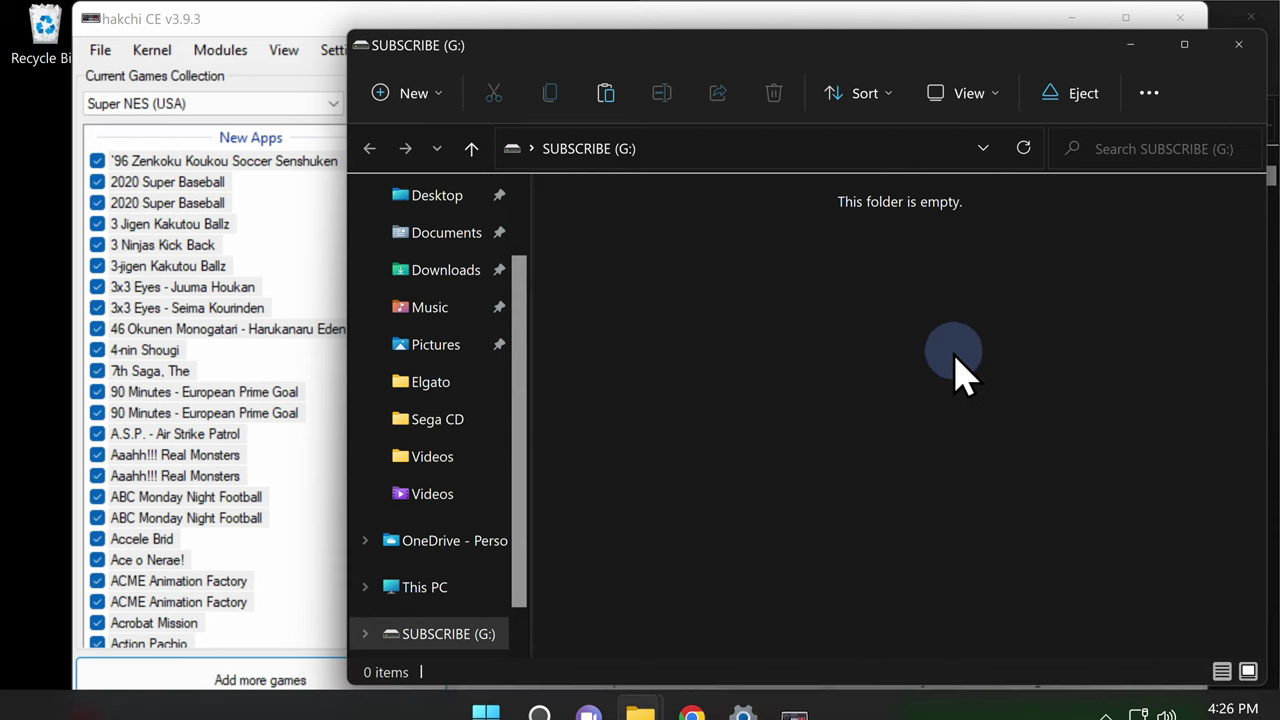
left_click(1131, 45)
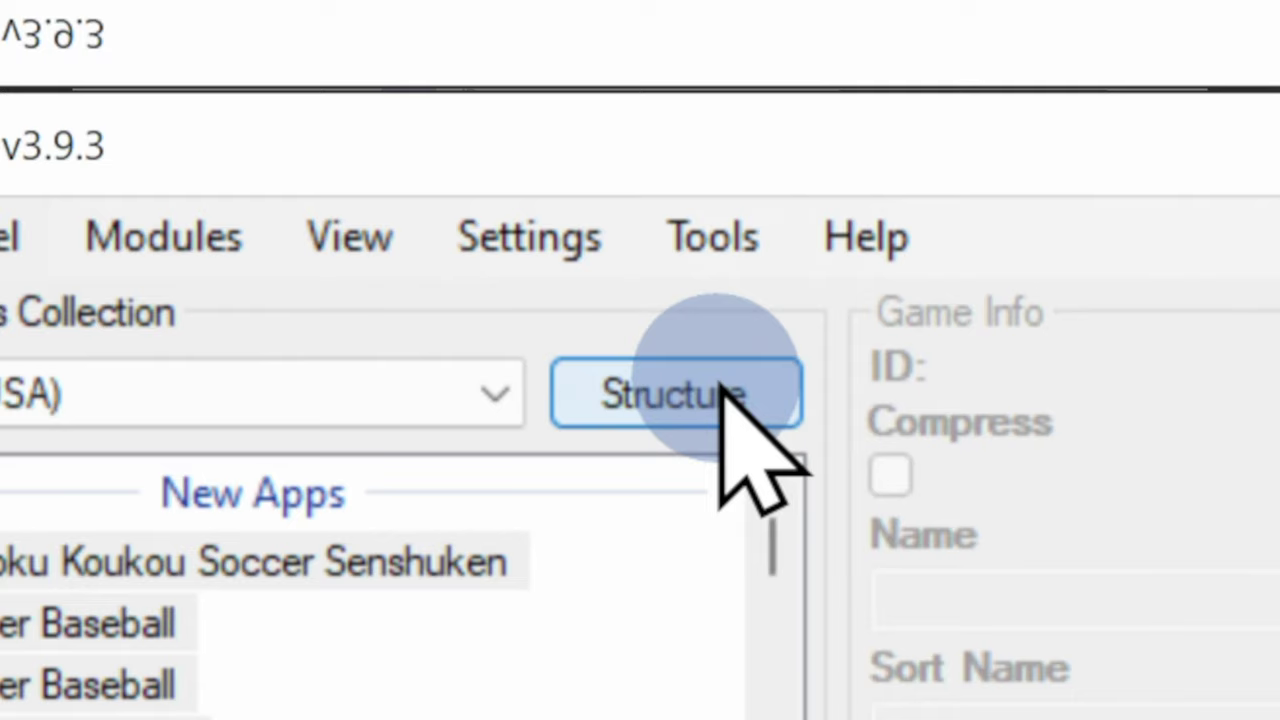
Set Structure to Custom folders manager and split the library by first letter into # and A–Z.
left_click(722, 385)
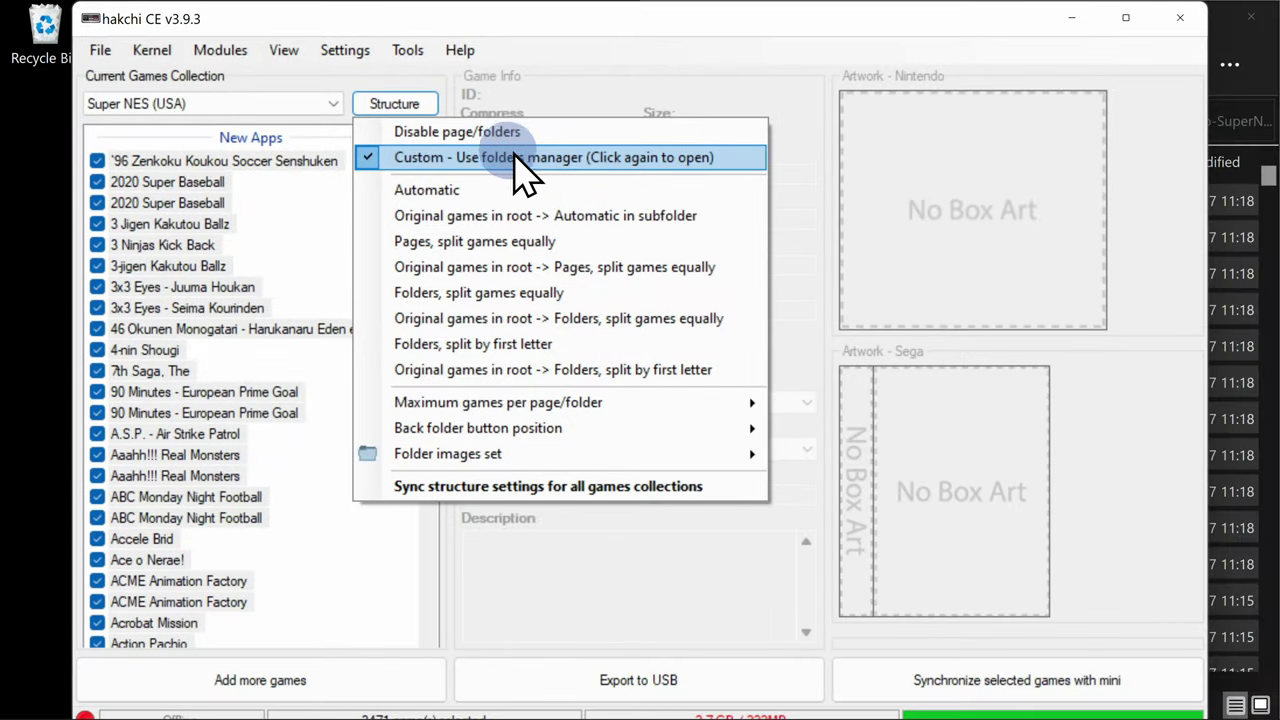
left_click(506, 157)
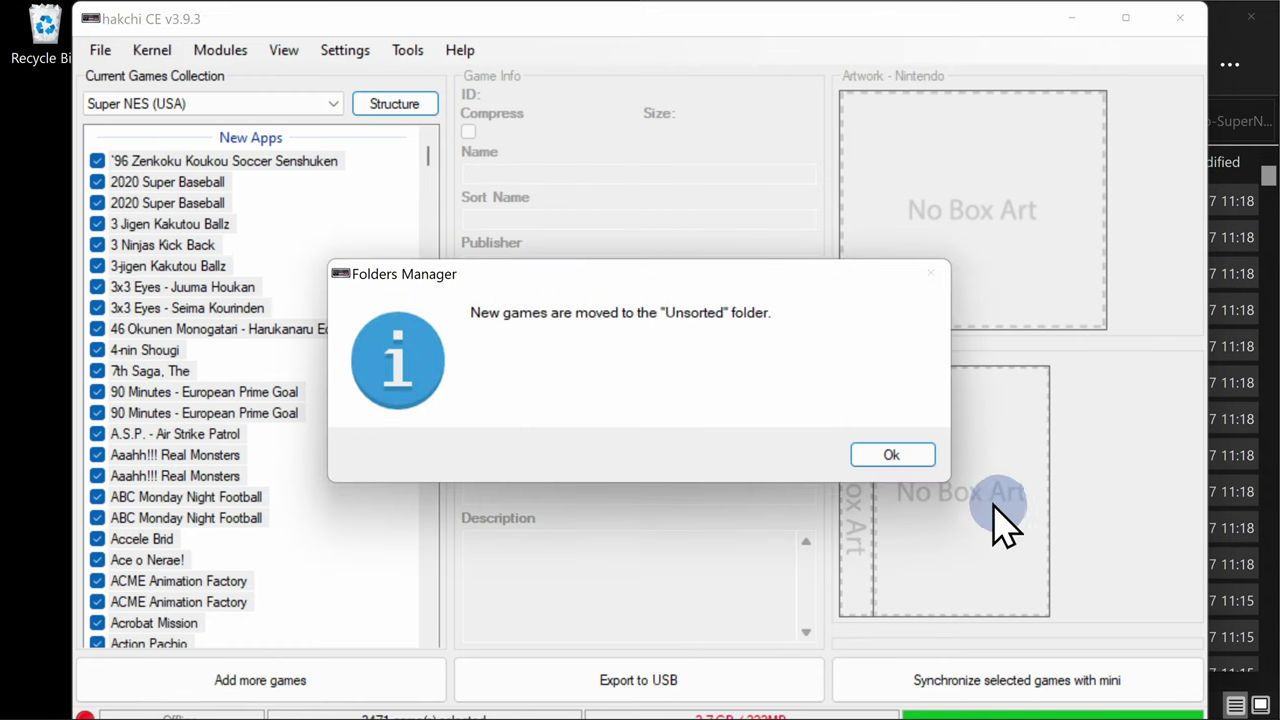
left_click(886, 462)
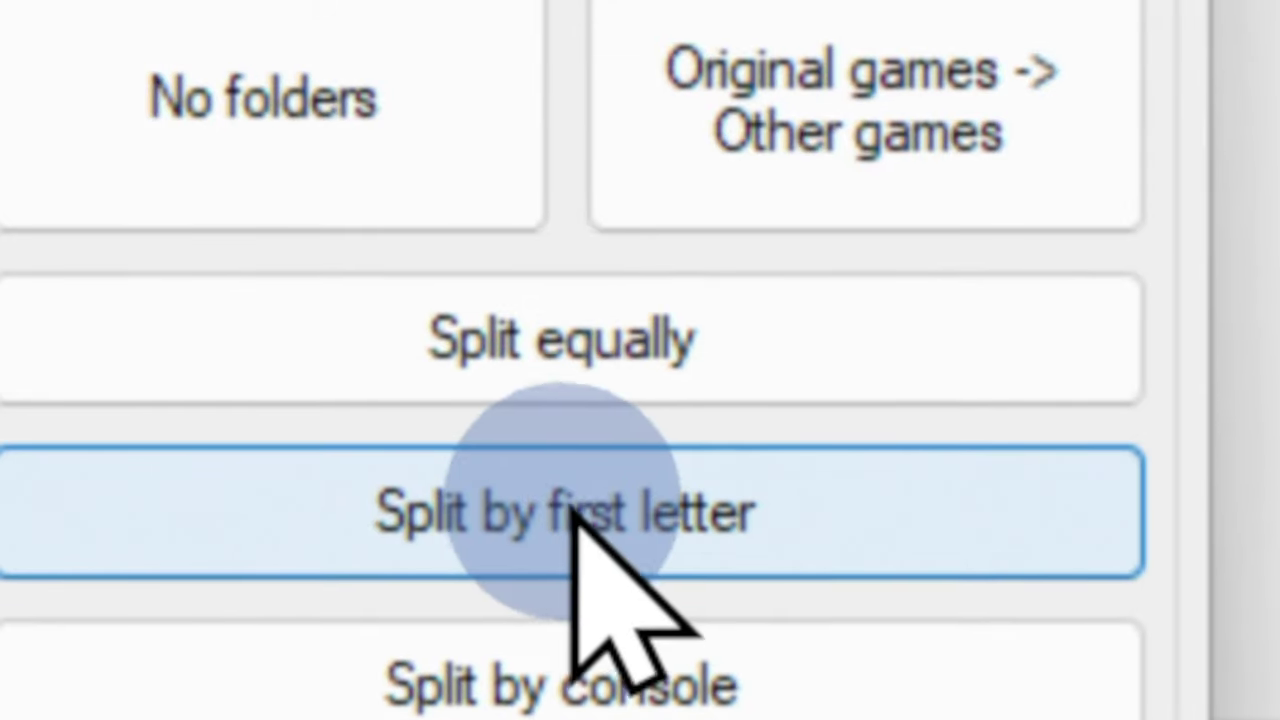
left_click(578, 508)
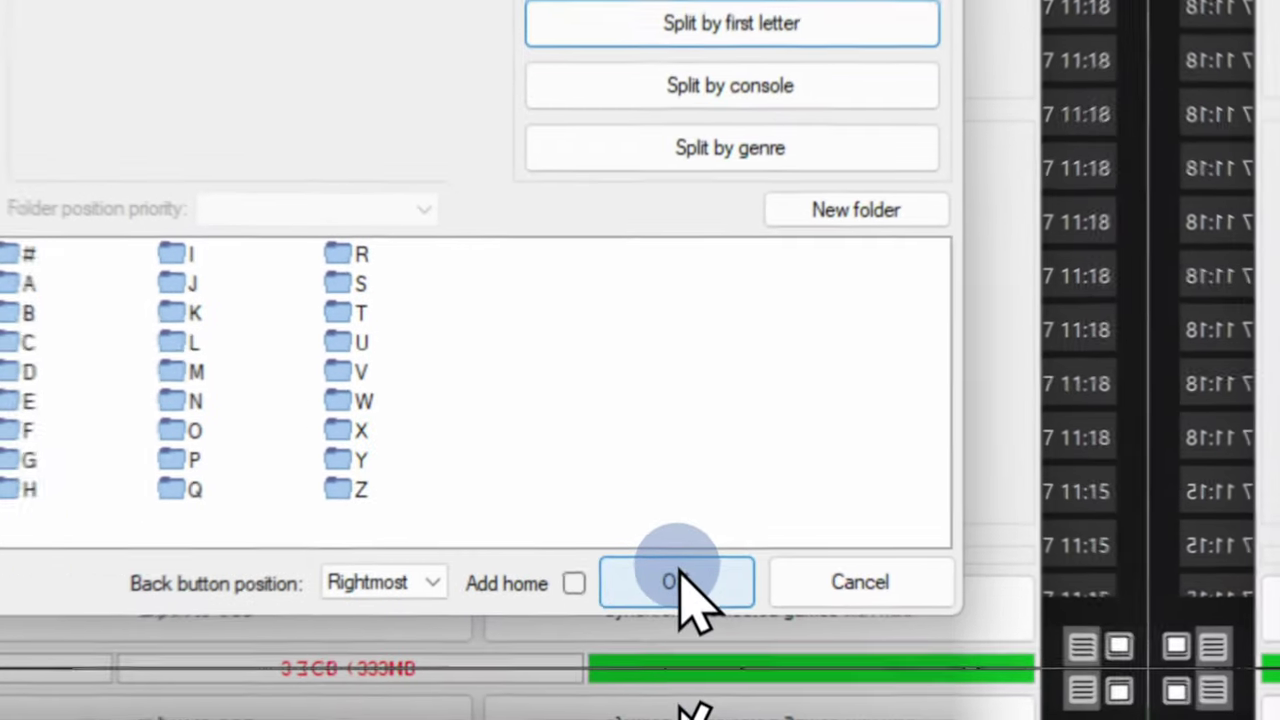
left_click(676, 583)
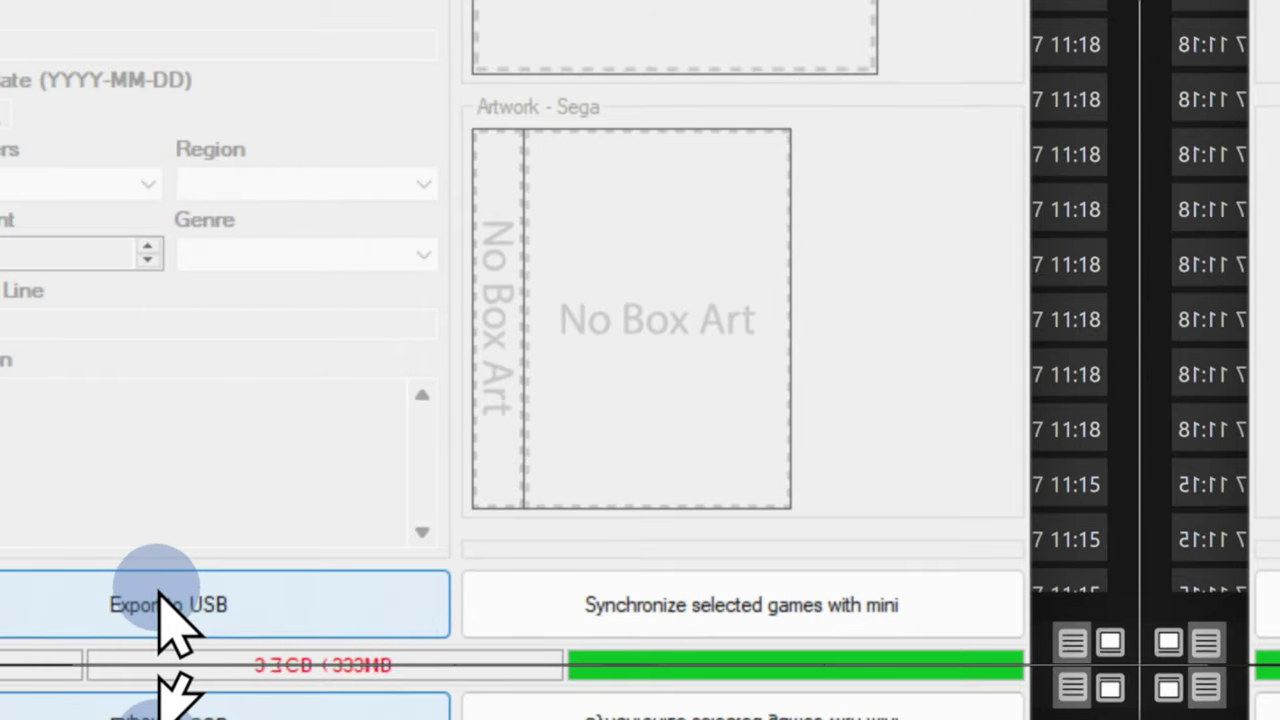
Export the foldered library to G:\ (SUBSCRIBE) with a saves folder, then close the folder window.
left_click(166, 597)
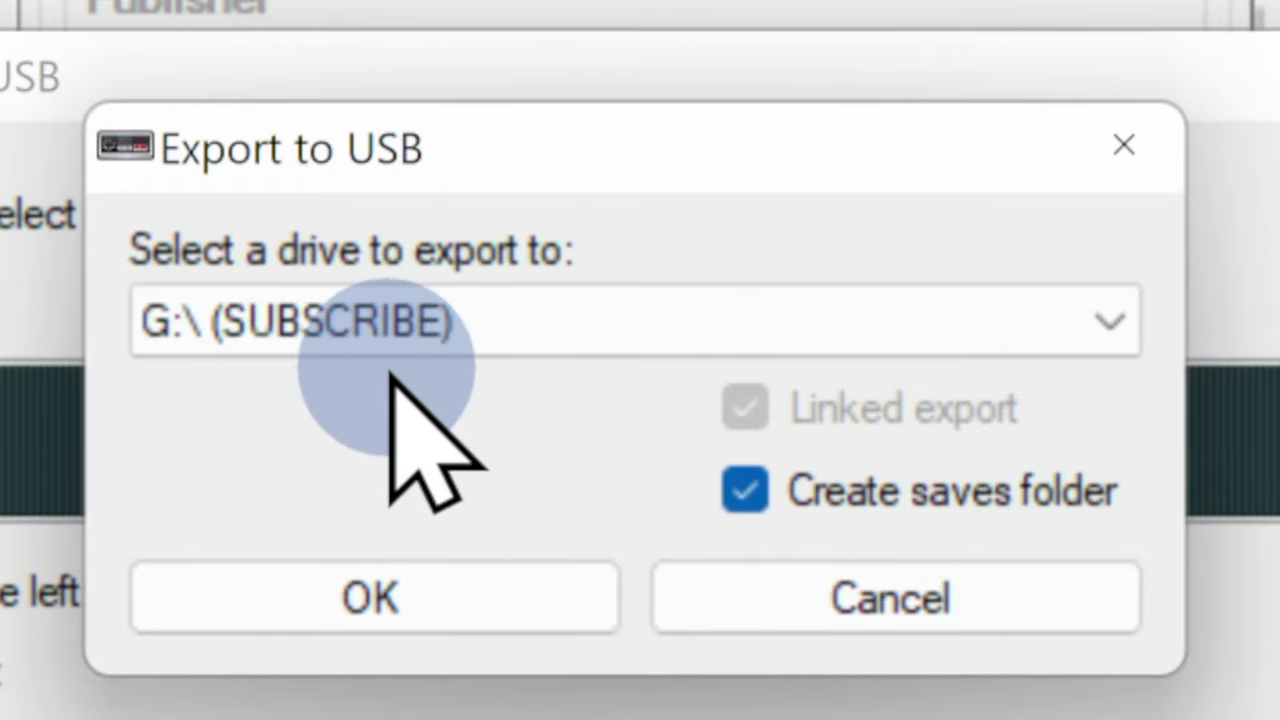
left_click(414, 580)
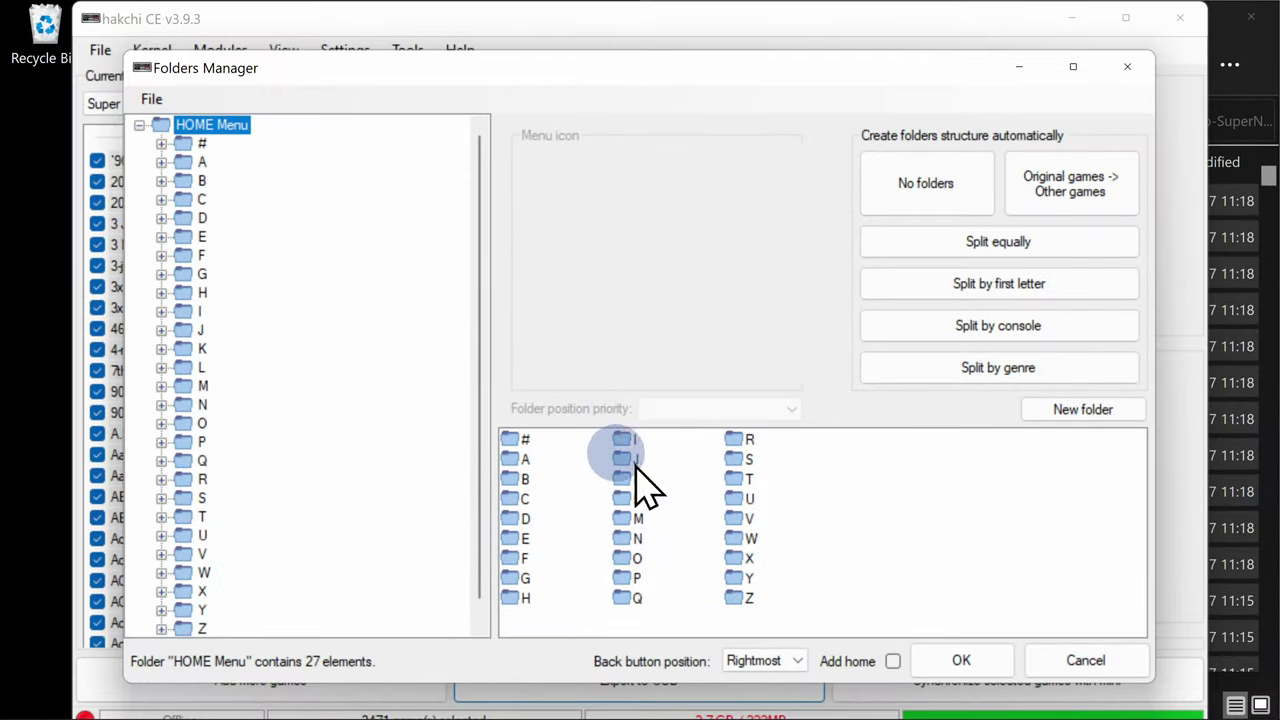
left_click(958, 662)
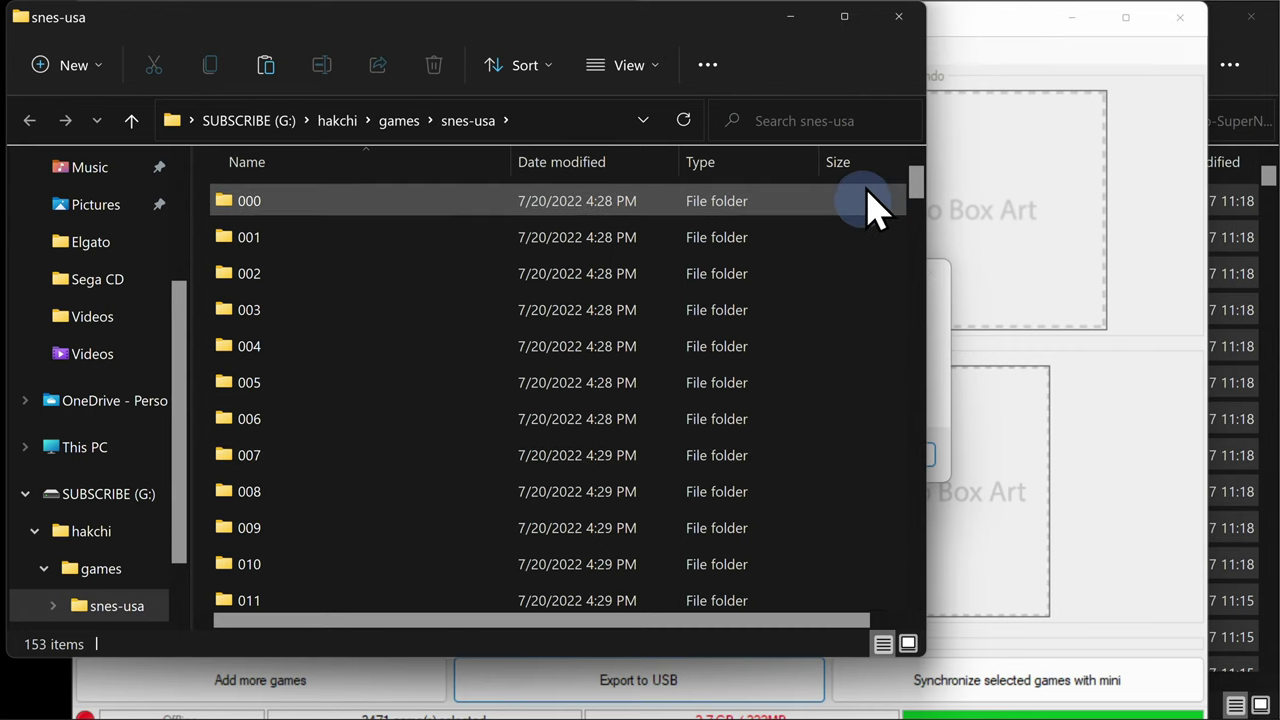
left_click(900, 18)
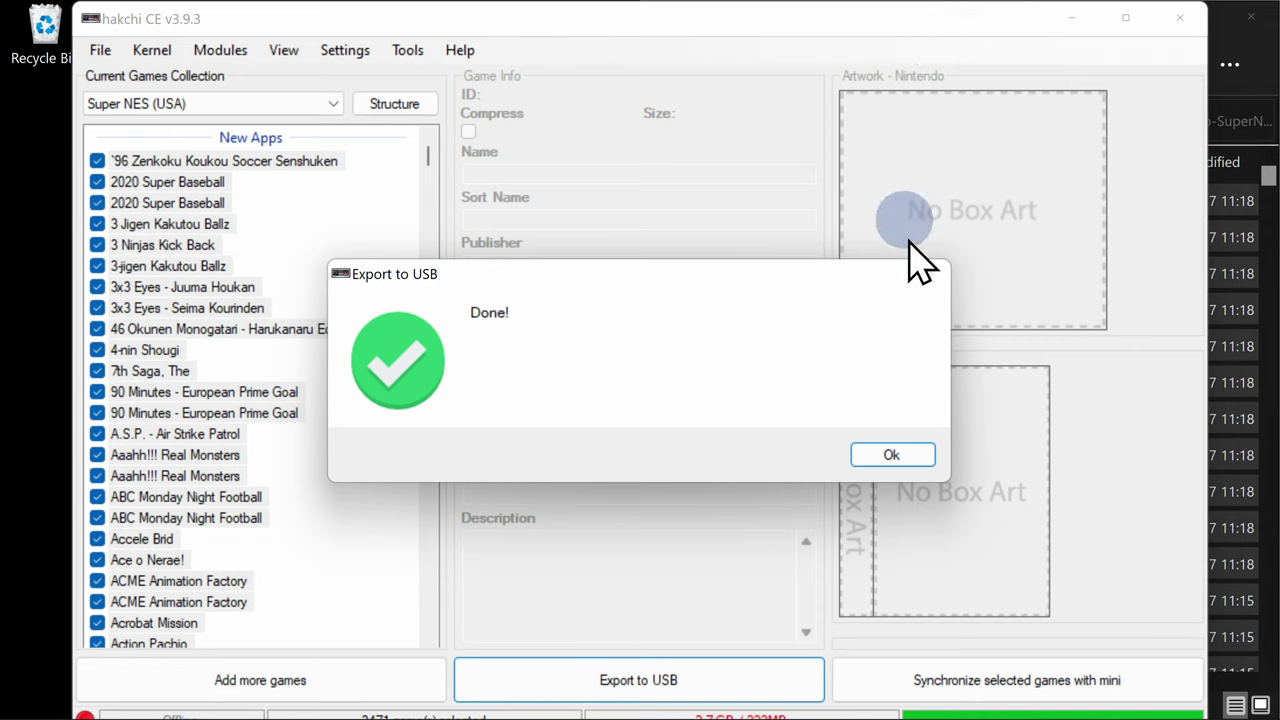
Dismiss the Done! export message and close Hakchi2 CE.
left_click(892, 455)
left_click(1184, 25)
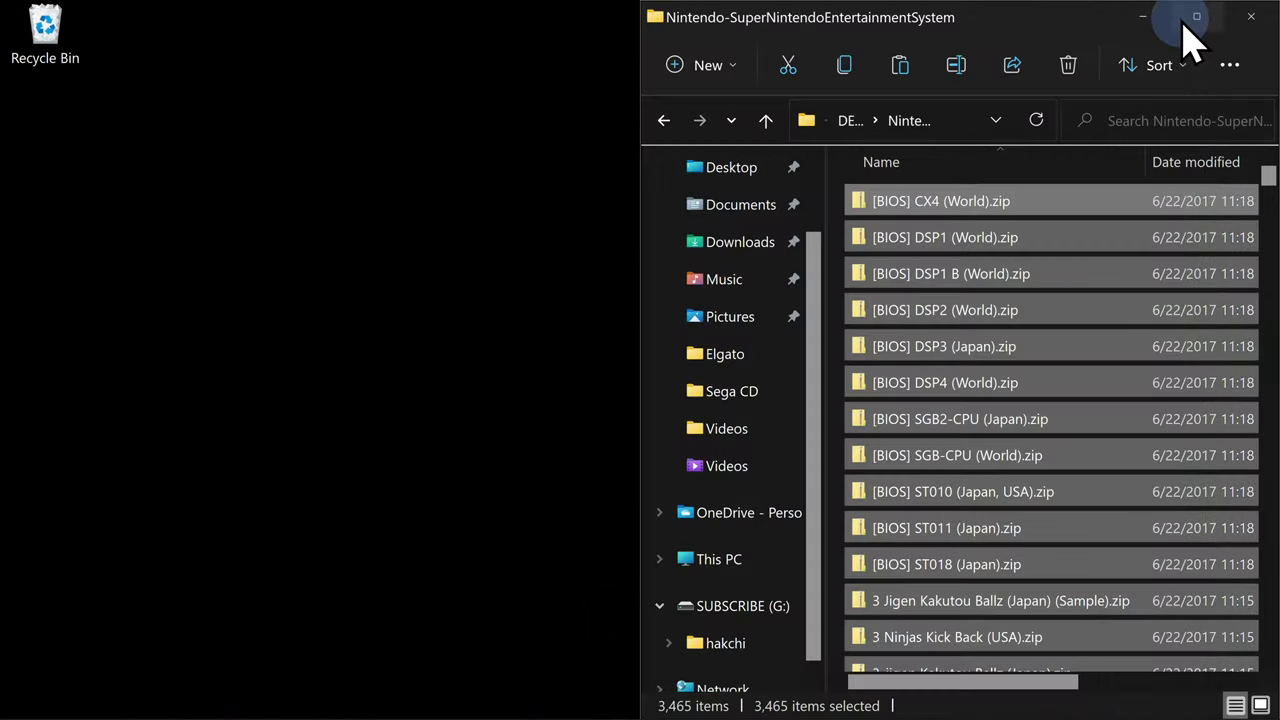
mouse_move(1190, 40)
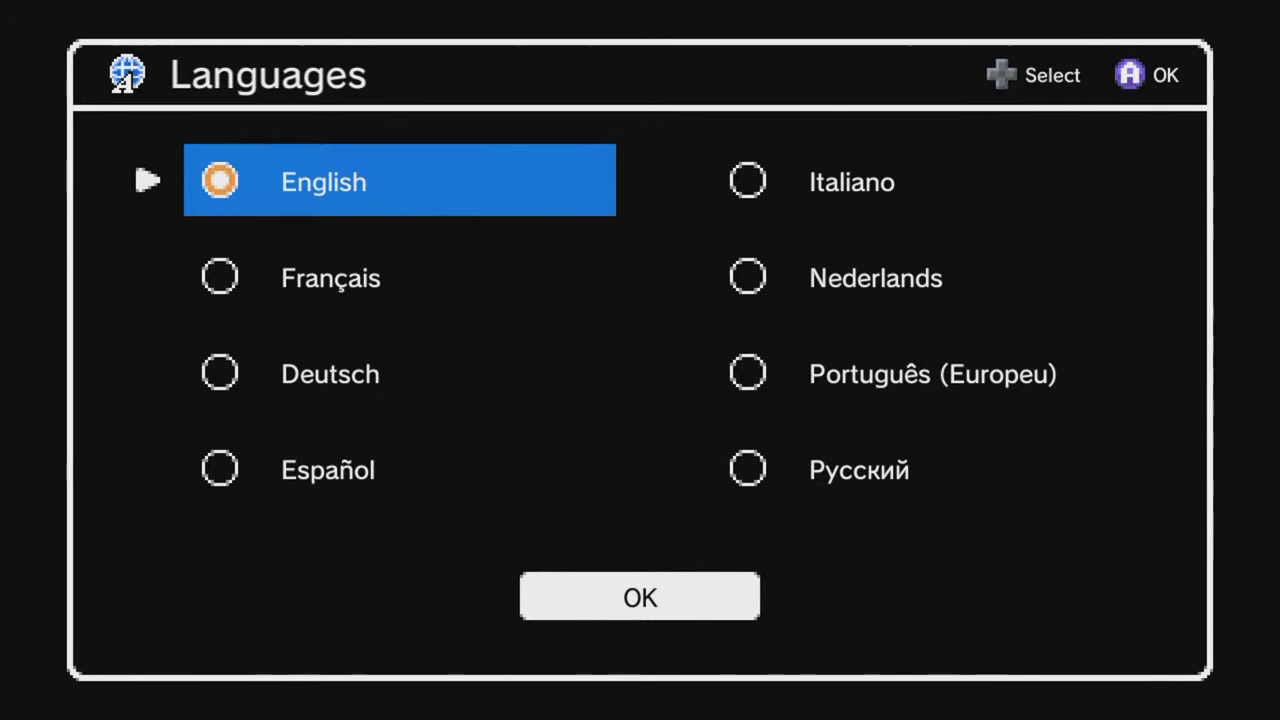
Confirm English on the SNES Classic, then open the B folder and move to BAZ - BIO.
key("Down")
key("Down")
key("Down")
key("Down")
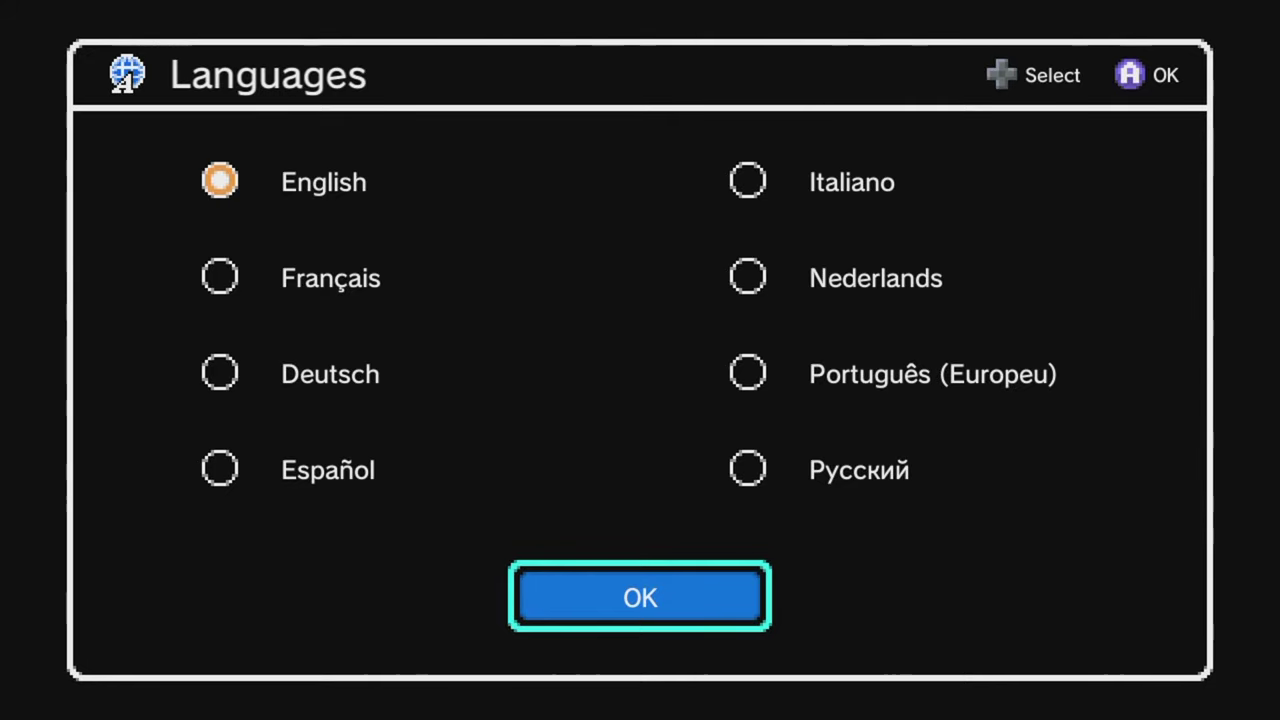
key("Return")
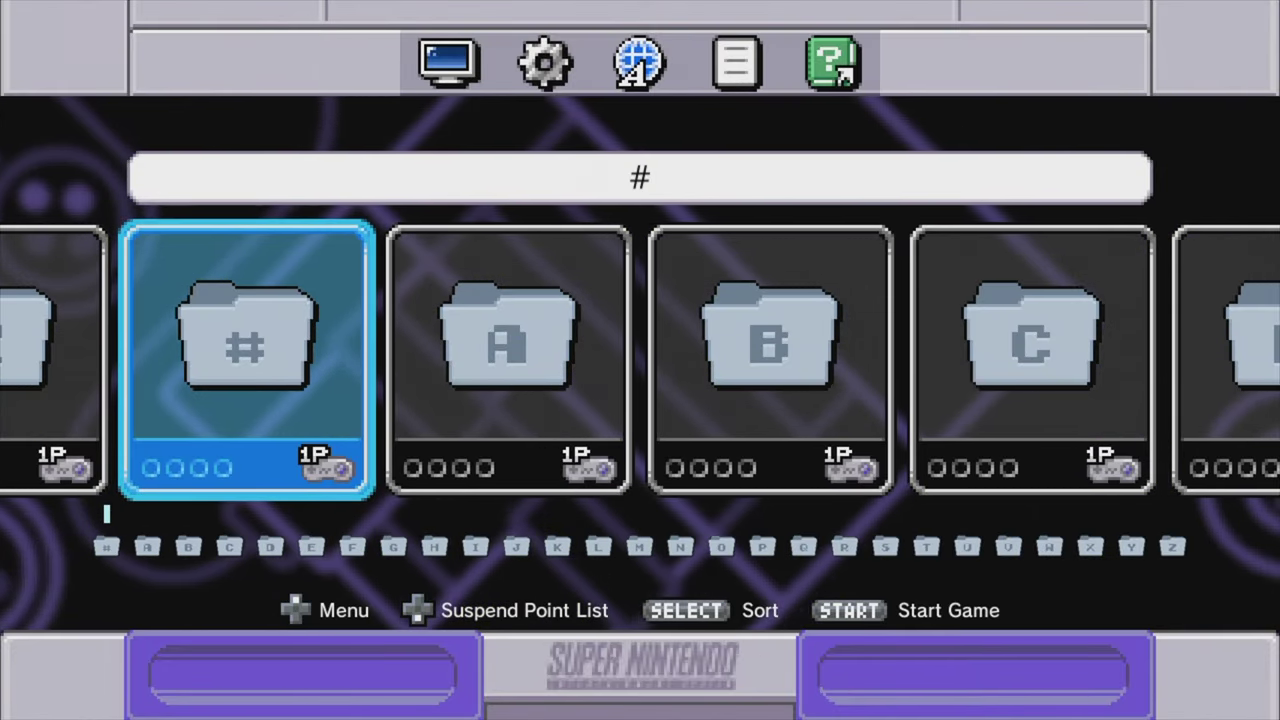
key("Right")
key("Right")
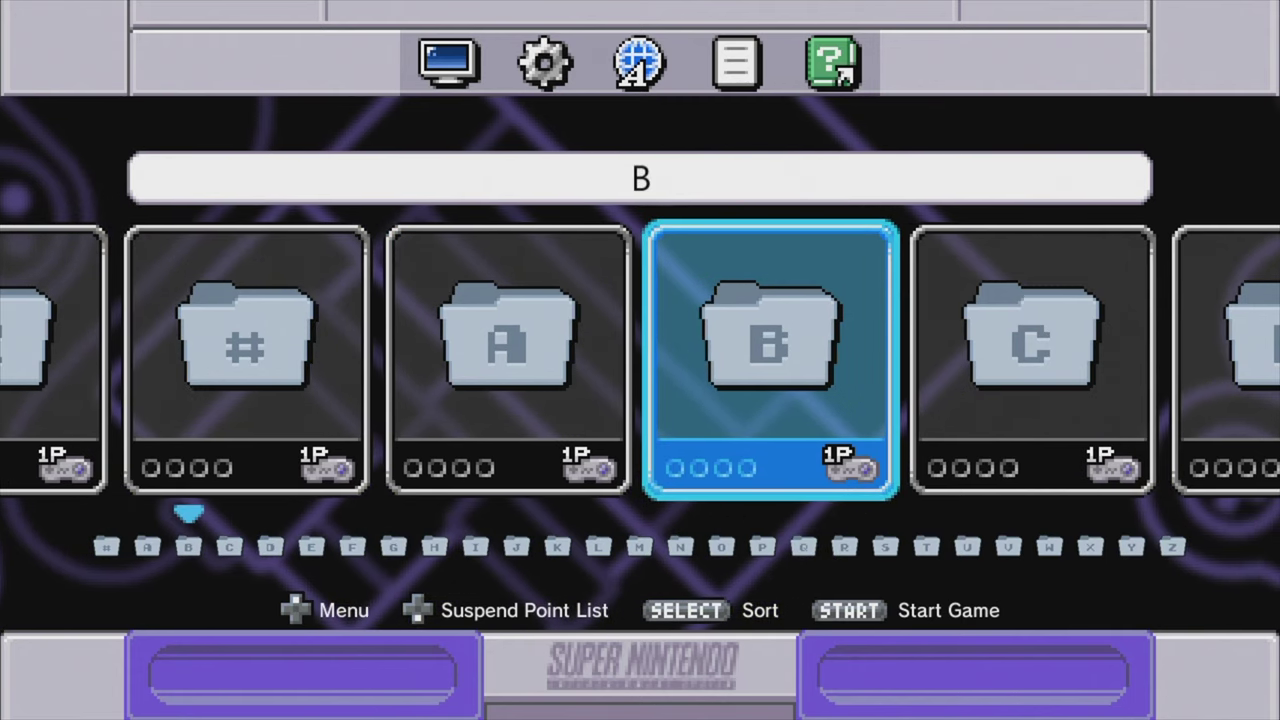
key("Return")
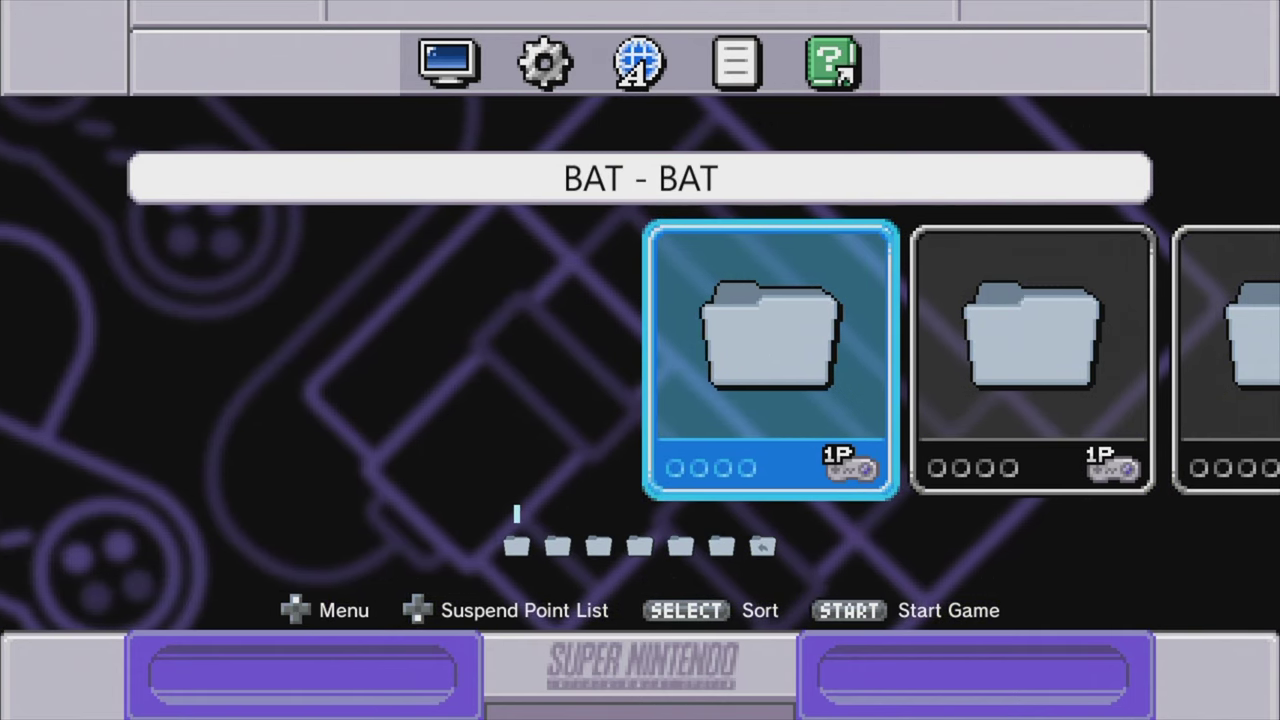
key("Right")
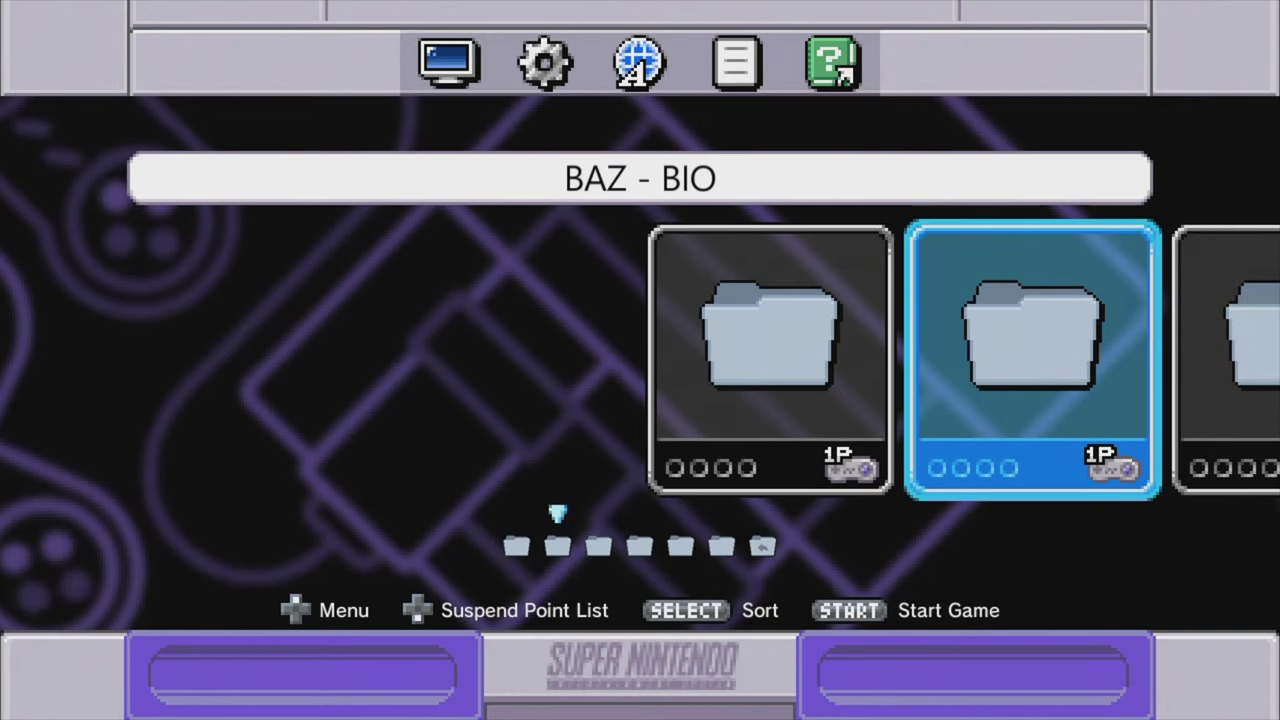